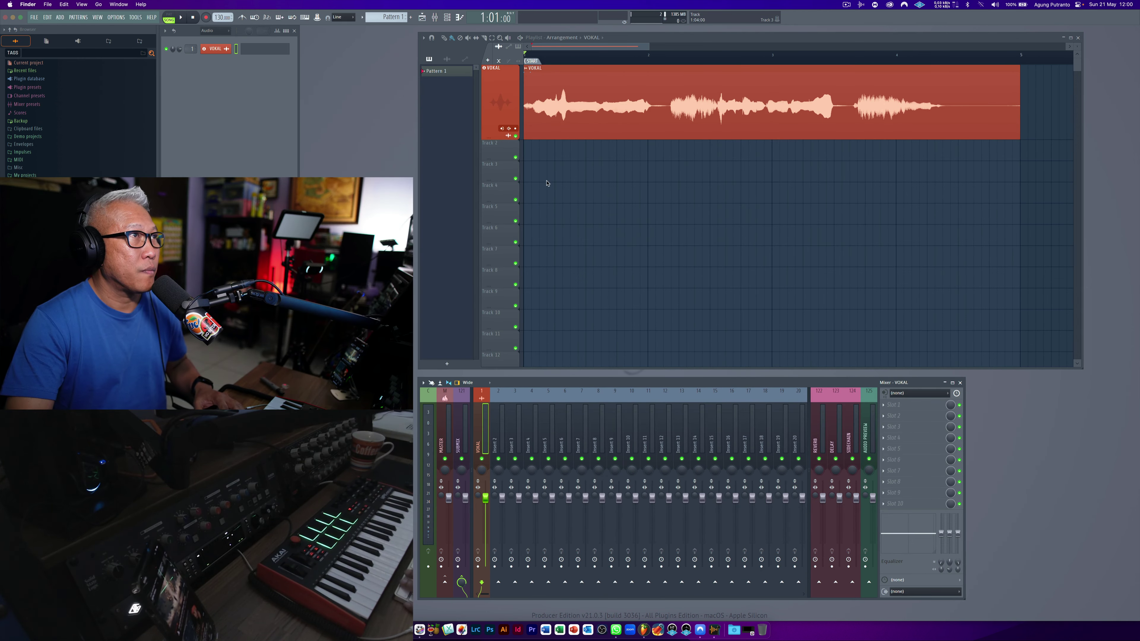
- Play the dry VOKAL clip from the start of the arrangement and stop playback
key("space")
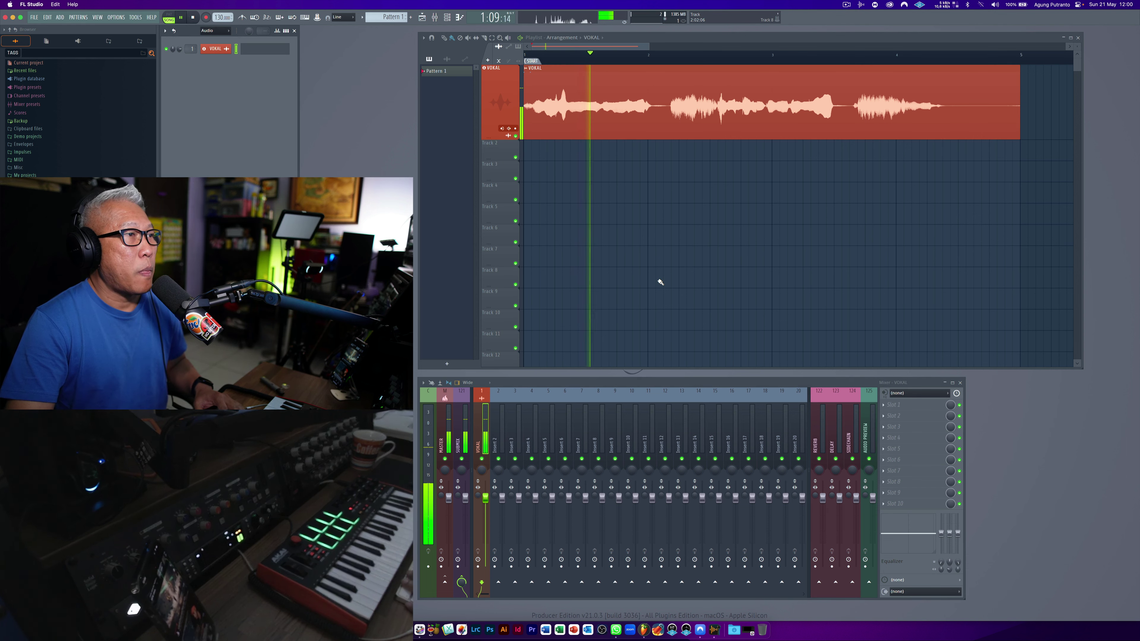
key("space")
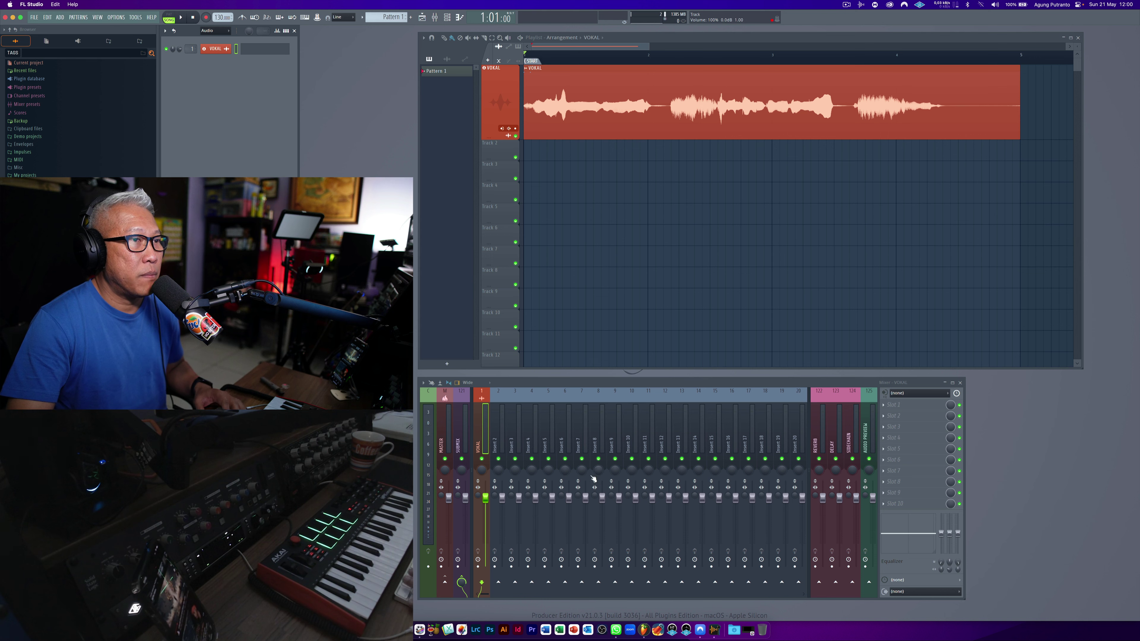
- Load Fruity Reeverb 2 into the first effect slot of the REVERB mixer track and place its window over the playlist
left_click_drag(560, 382, 561, 379)
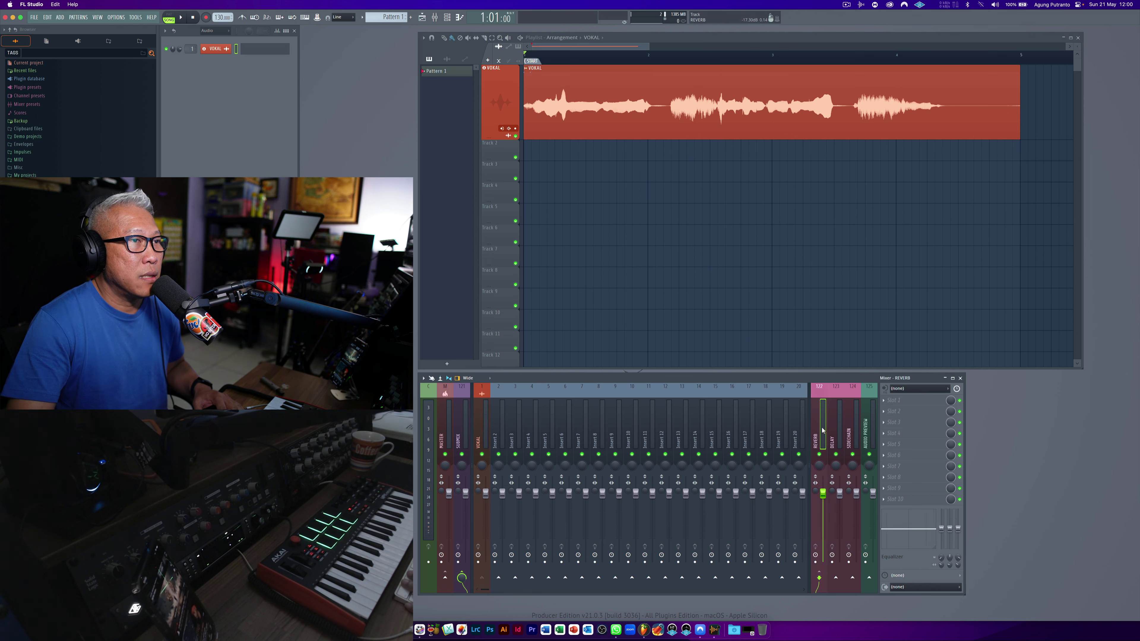
left_click(887, 401)
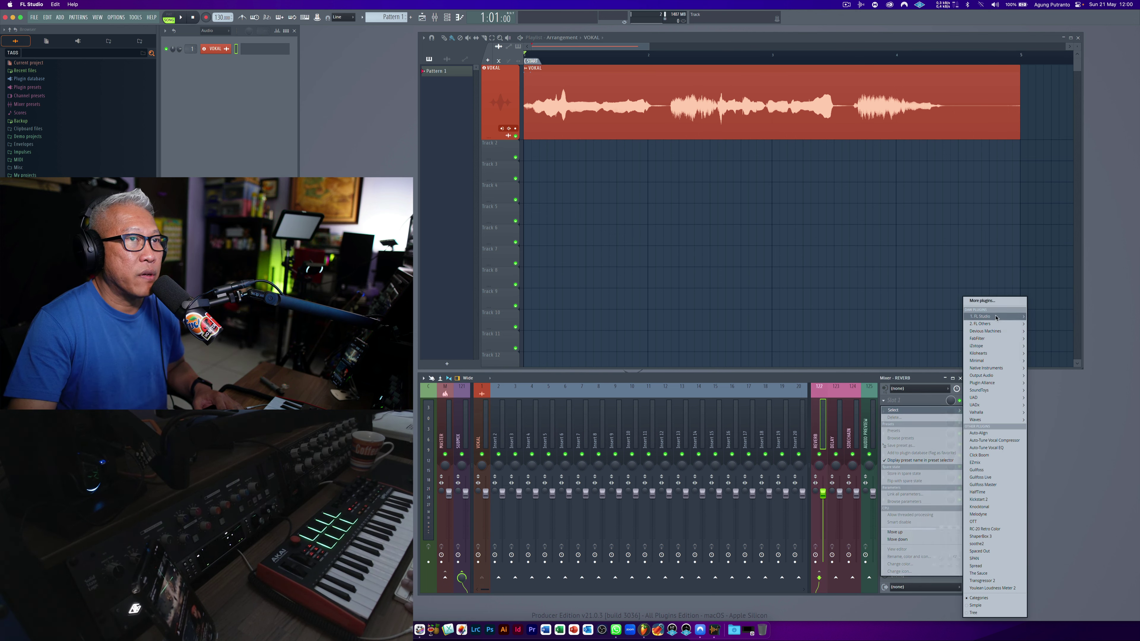
mouse_move(996, 317)
left_click(1061, 420)
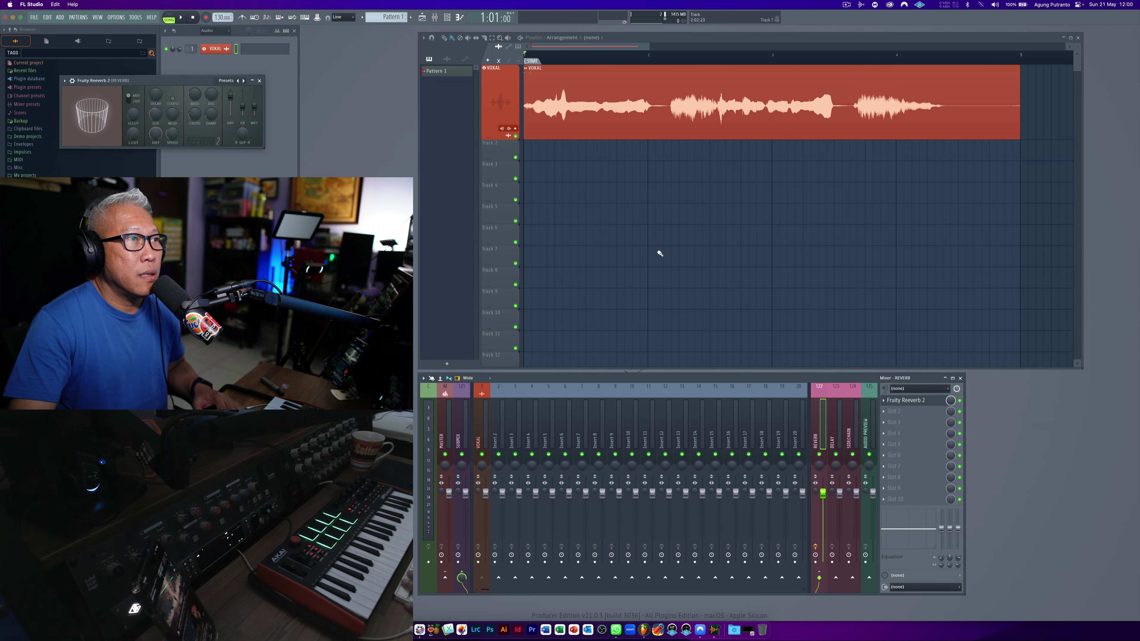
left_click_drag(204, 84, 595, 203)
- Audition the vocal through the REVERB track, with the Fruity Reeverb 2 window placed below the vocal clip
key("space")
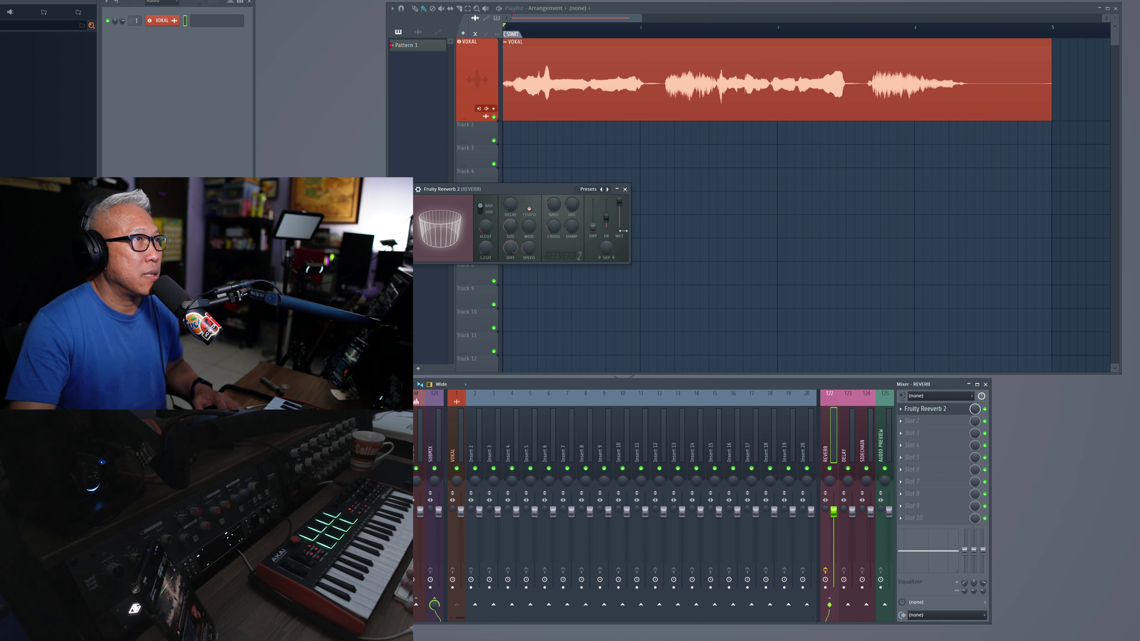
left_click_drag(546, 191, 541, 206)
key("space")
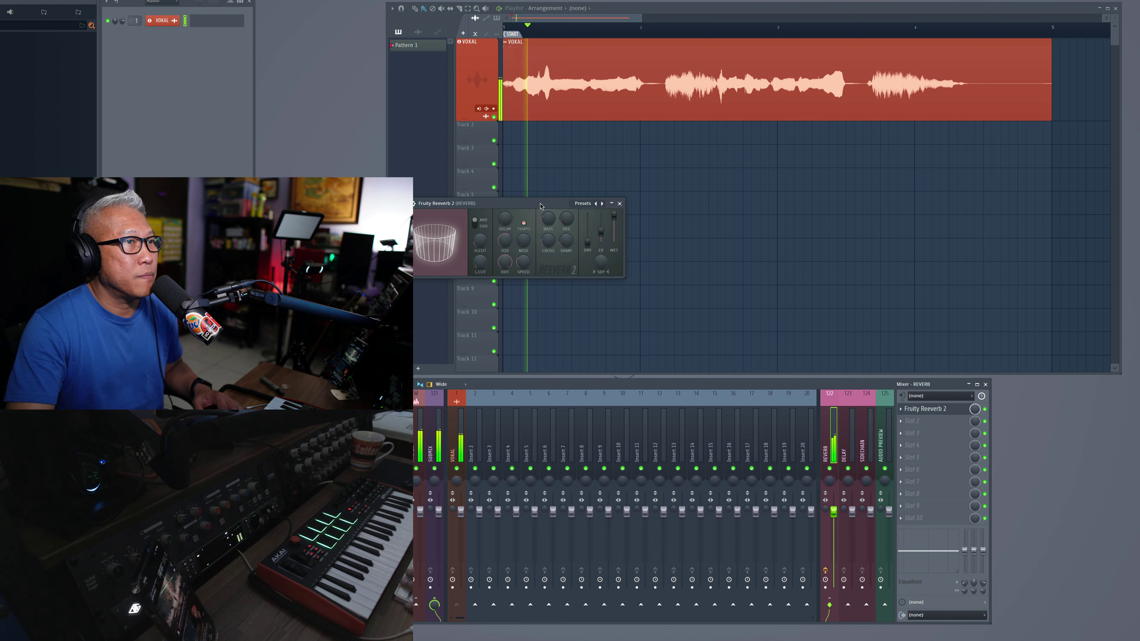
key("space")
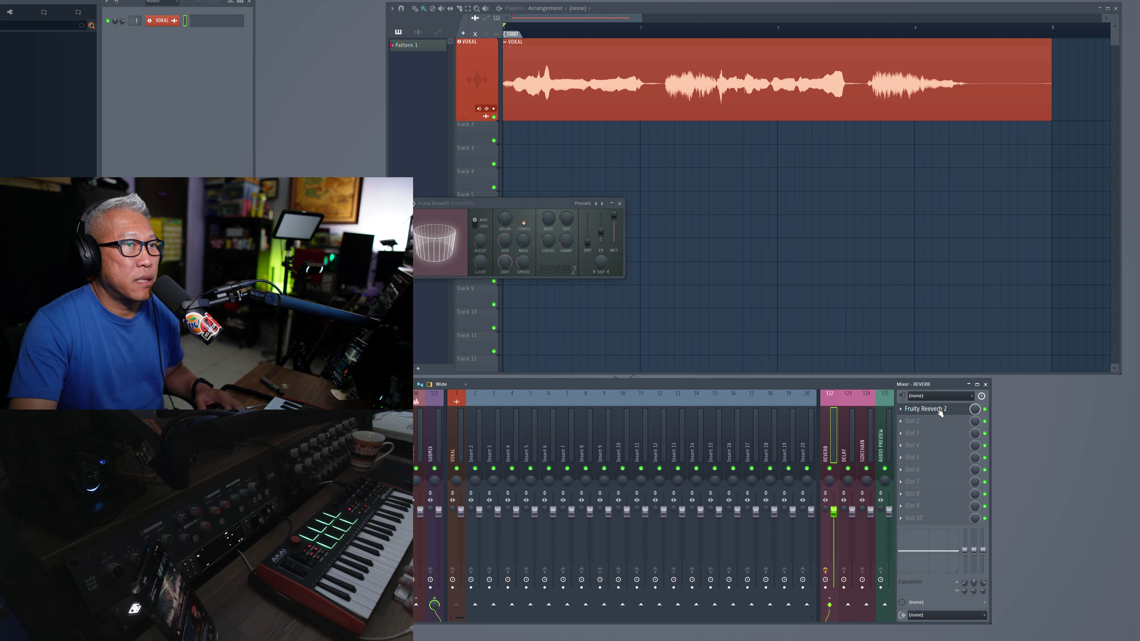
- Load Fruity Limiter into the second effect slot of the REVERB track and place its window beside the reverb
left_click(940, 424)
mouse_move(1024, 316)
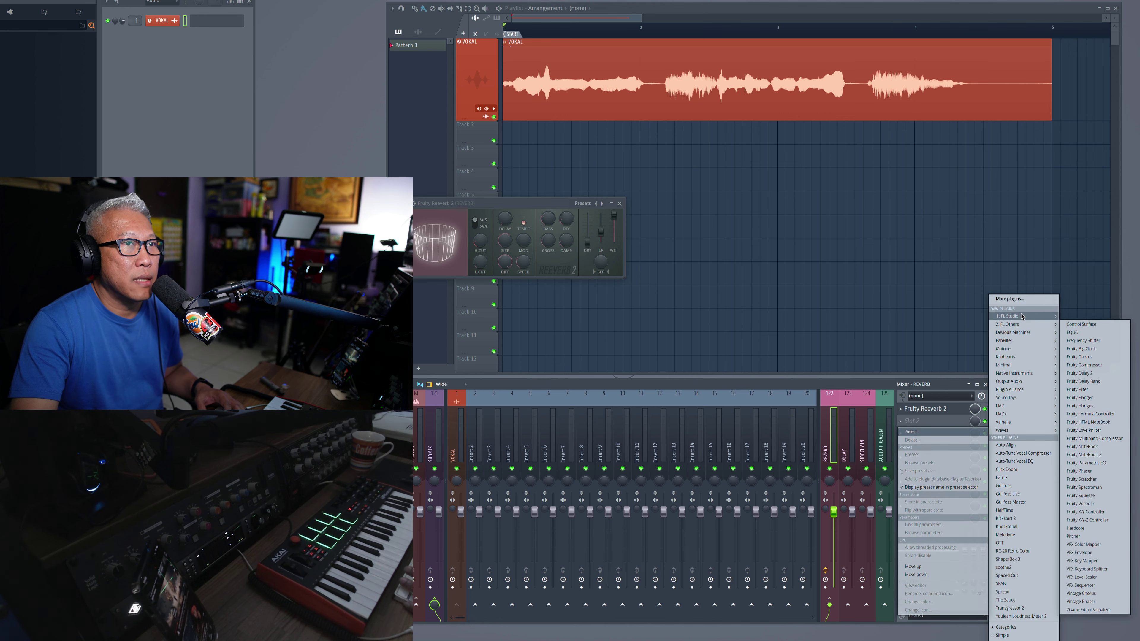
left_click(1096, 399)
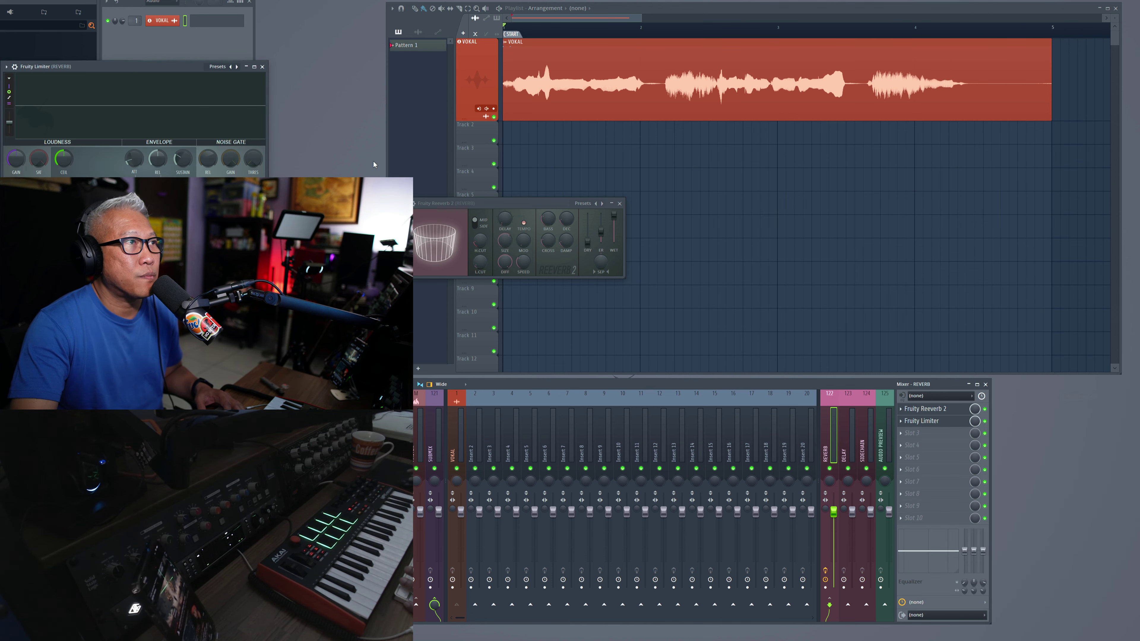
left_click_drag(152, 67, 728, 209)
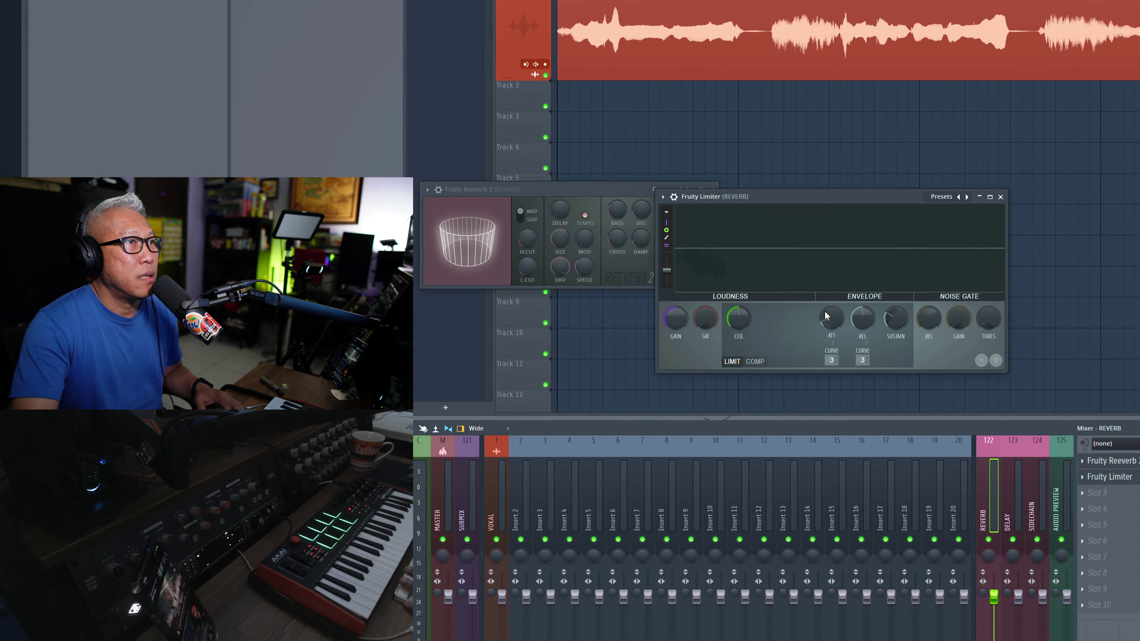
- Switch Fruity Limiter to COMP mode, choose the VOKAL track as its sidechain input and lower the threshold so the vocal ducks the reverb
left_click(776, 367)
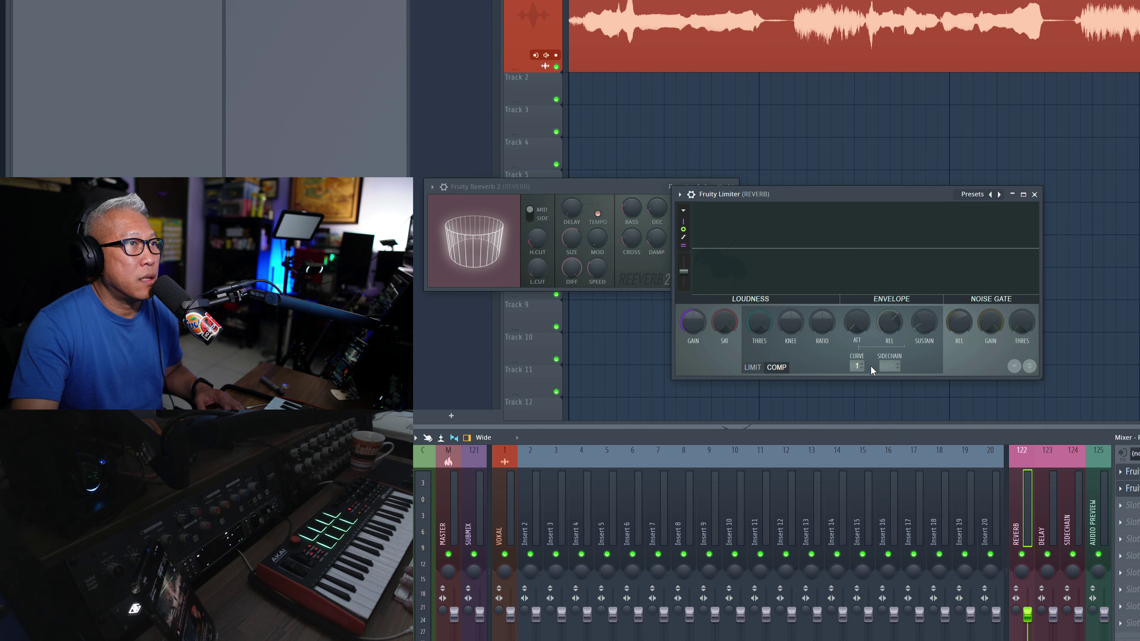
left_click(887, 365)
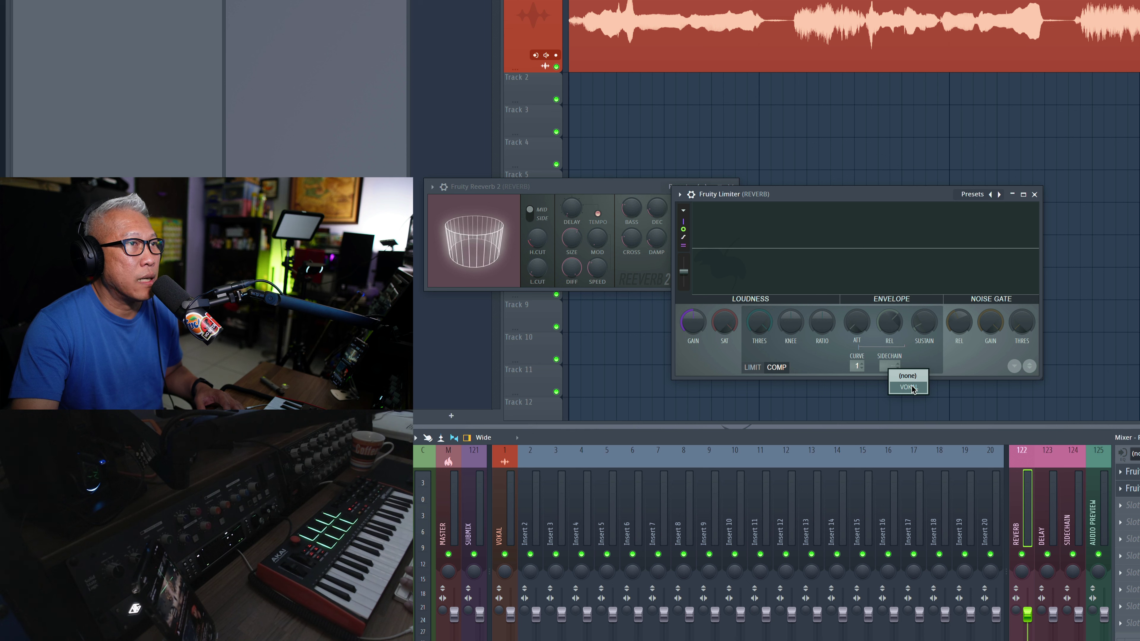
left_click_drag(757, 323, 777, 327)
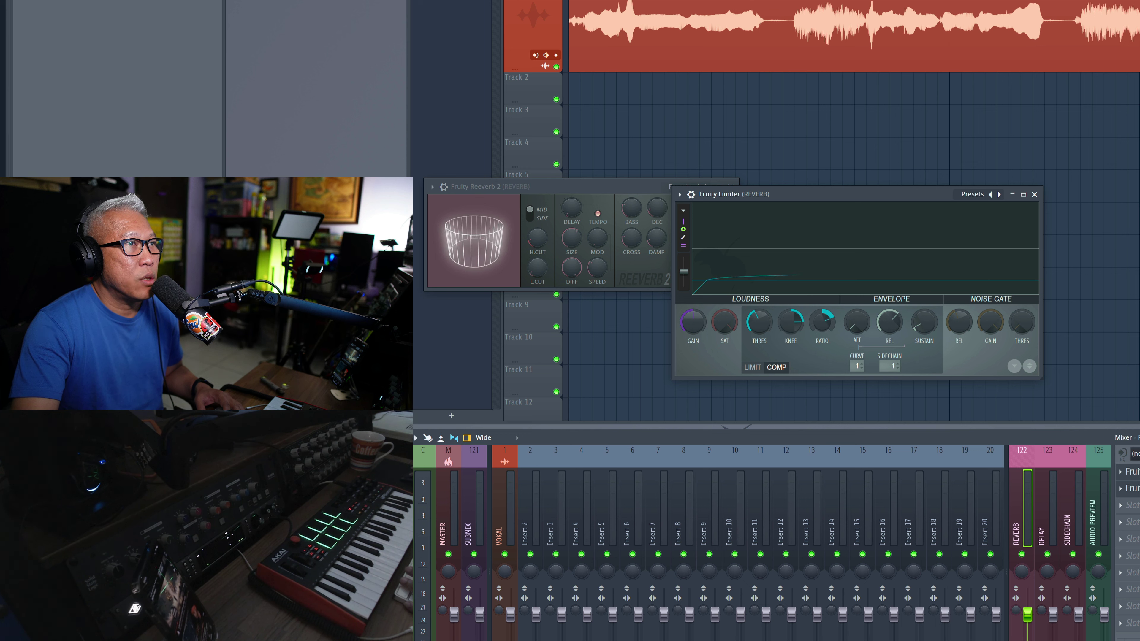
left_click_drag(737, 320, 737, 339)
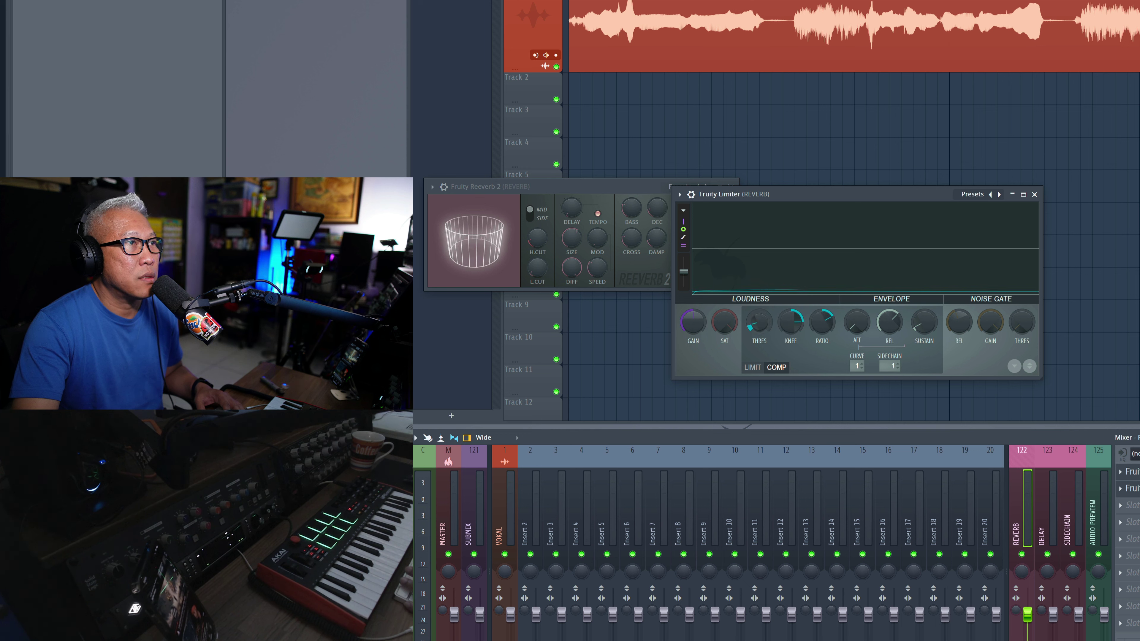
- Play the vocal repeatedly to hear the reverb ducking under the sidechained compression
key("space")
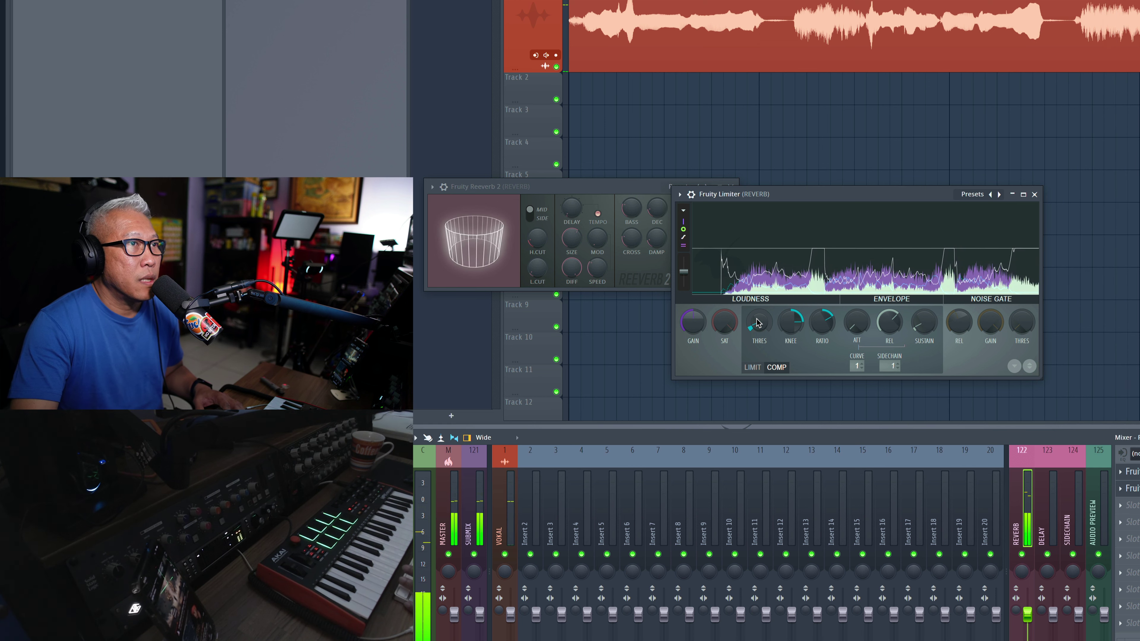
key("space")
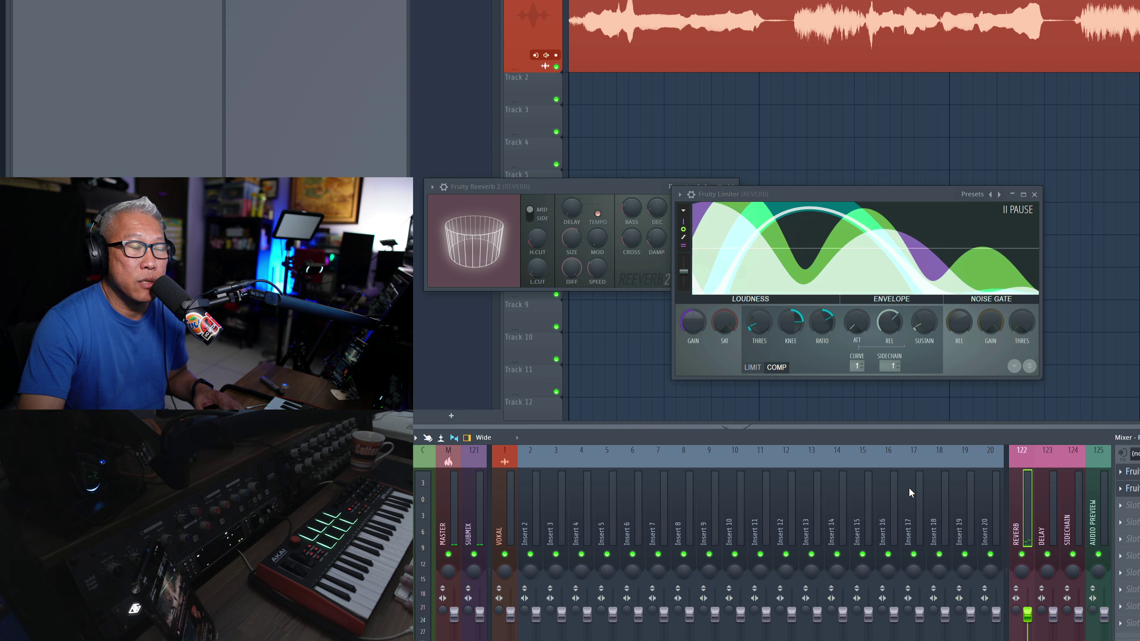
key("space")
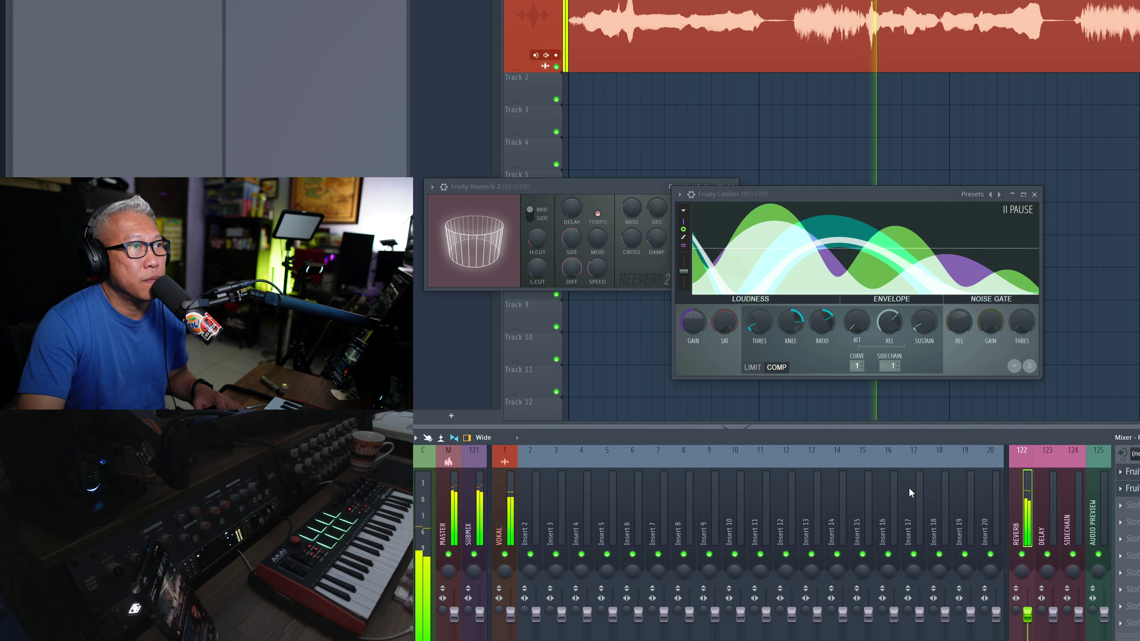
key("space")
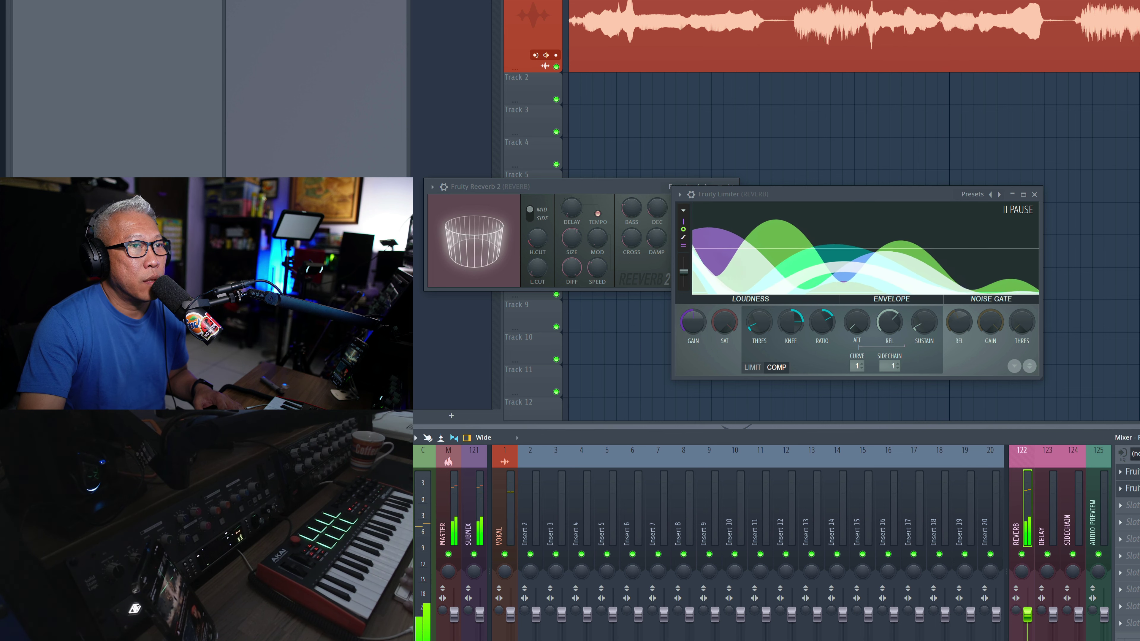
key("space")
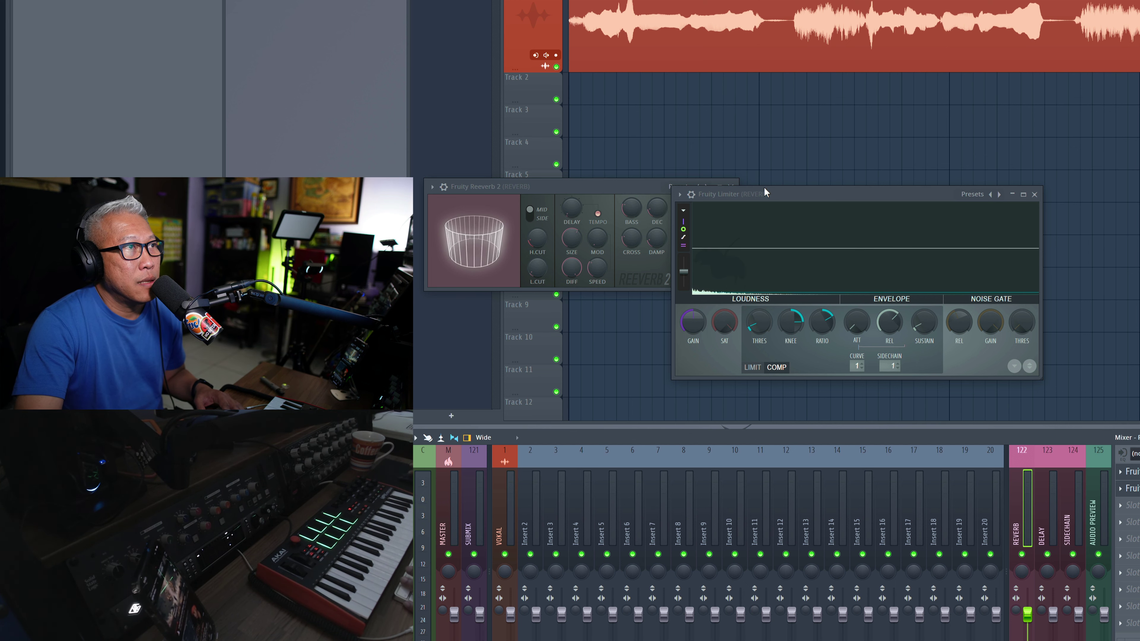
- Close the Fruity Limiter and Fruity Reeverb 2 windows of the REVERB track
left_click_drag(769, 199, 644, 210)
left_click(910, 205)
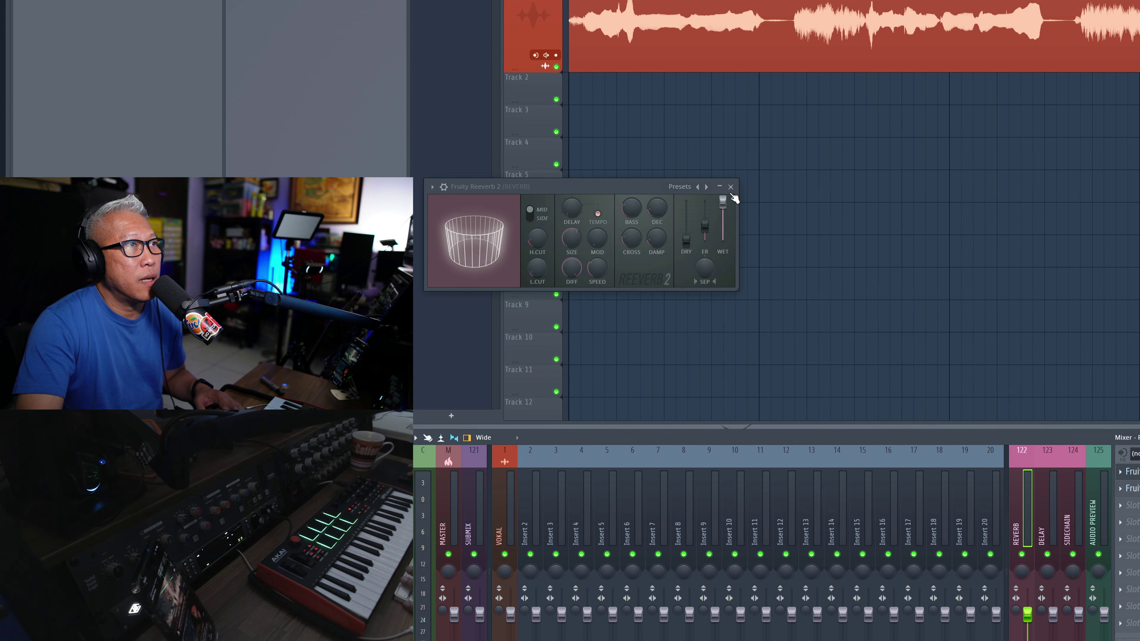
left_click(731, 186)
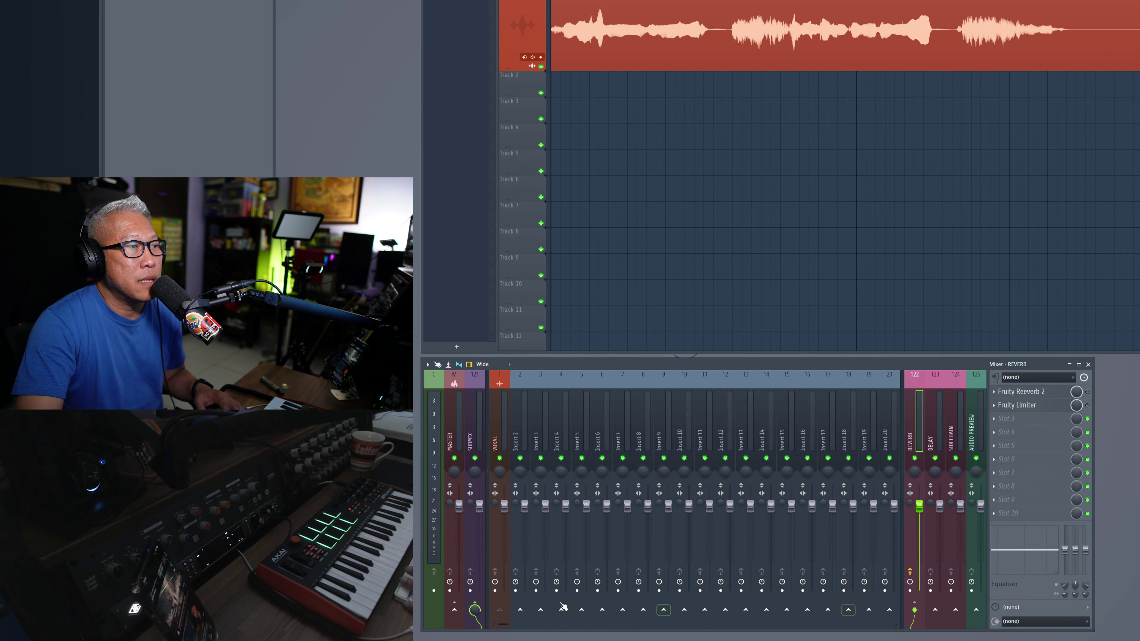
- Load Fruity Reeverb 2 directly into the first effect slot of the VOKAL track and place its window above the mixer
left_click(505, 410)
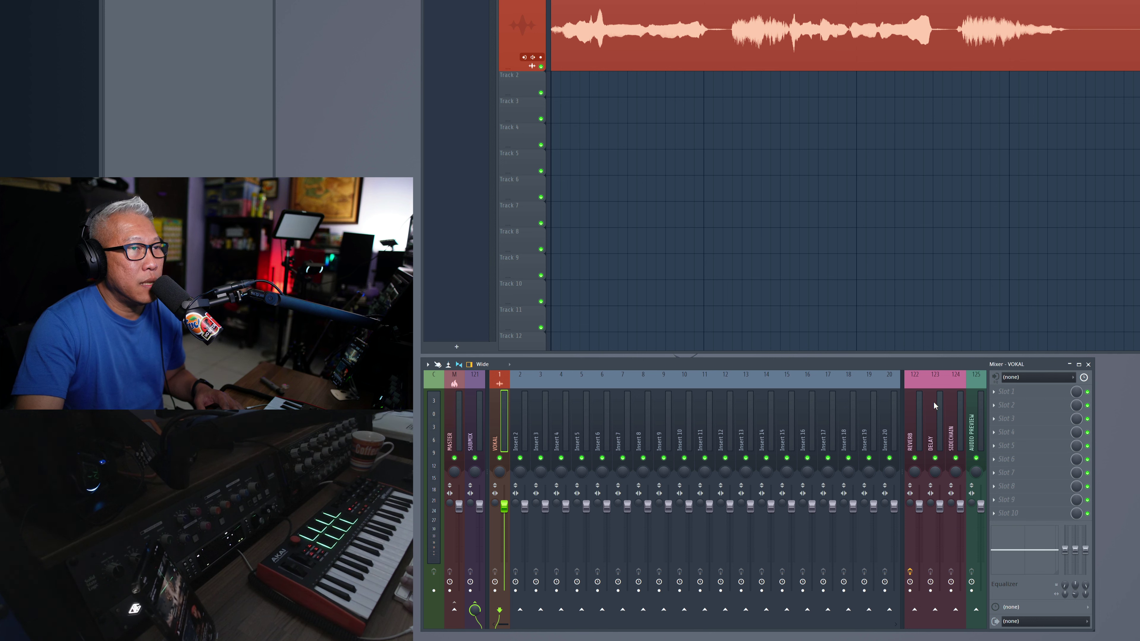
left_click(1013, 393)
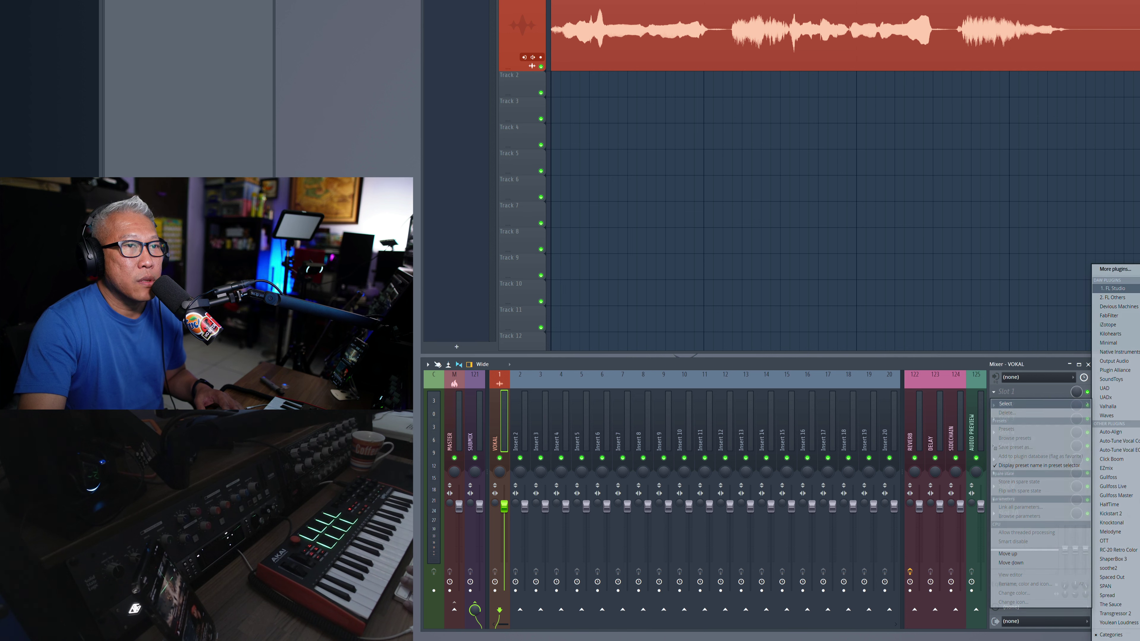
left_click(1139, 288)
left_click_drag(68, 1, 581, 252)
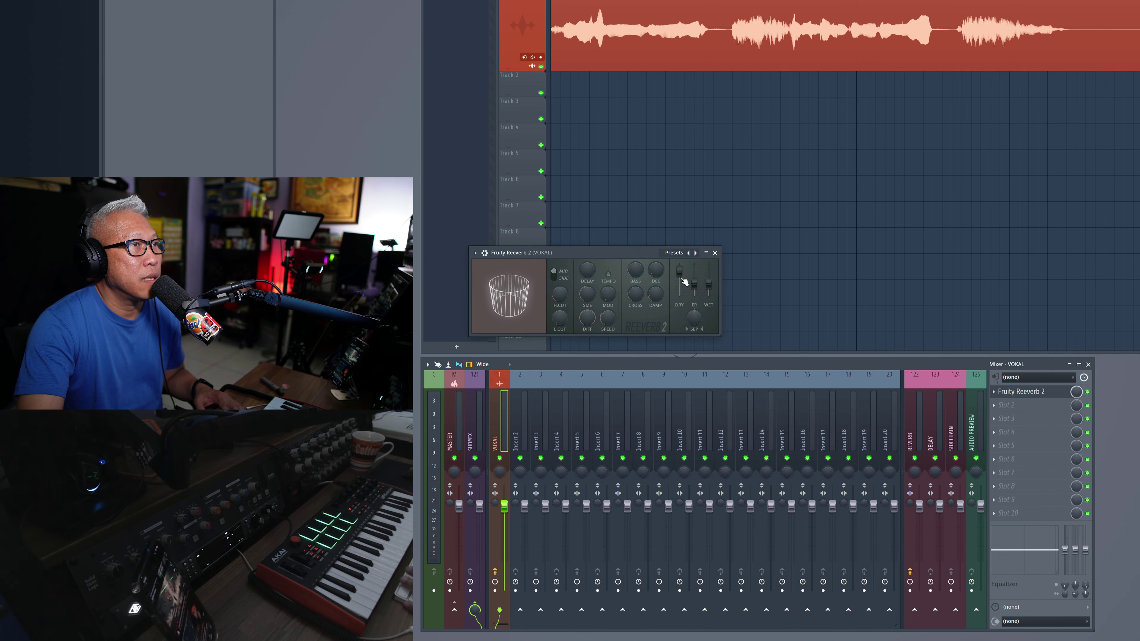
- Raise the wet level of the VOKAL track's Fruity Reeverb 2 to the top and audition the vocal
key("space")
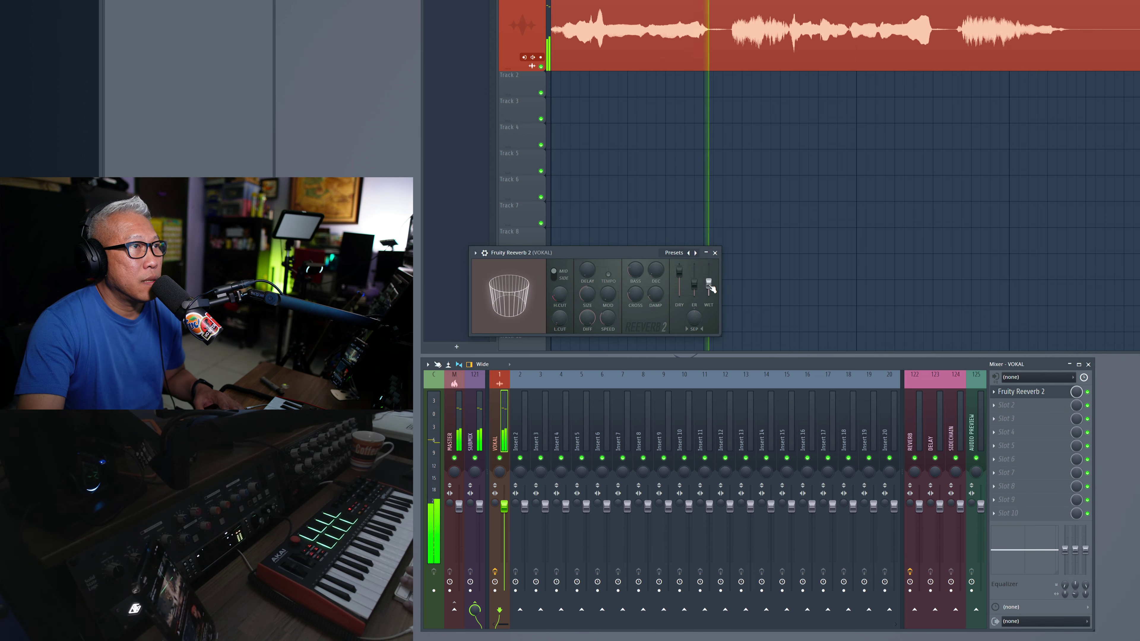
key("space")
left_click_drag(711, 289, 710, 270)
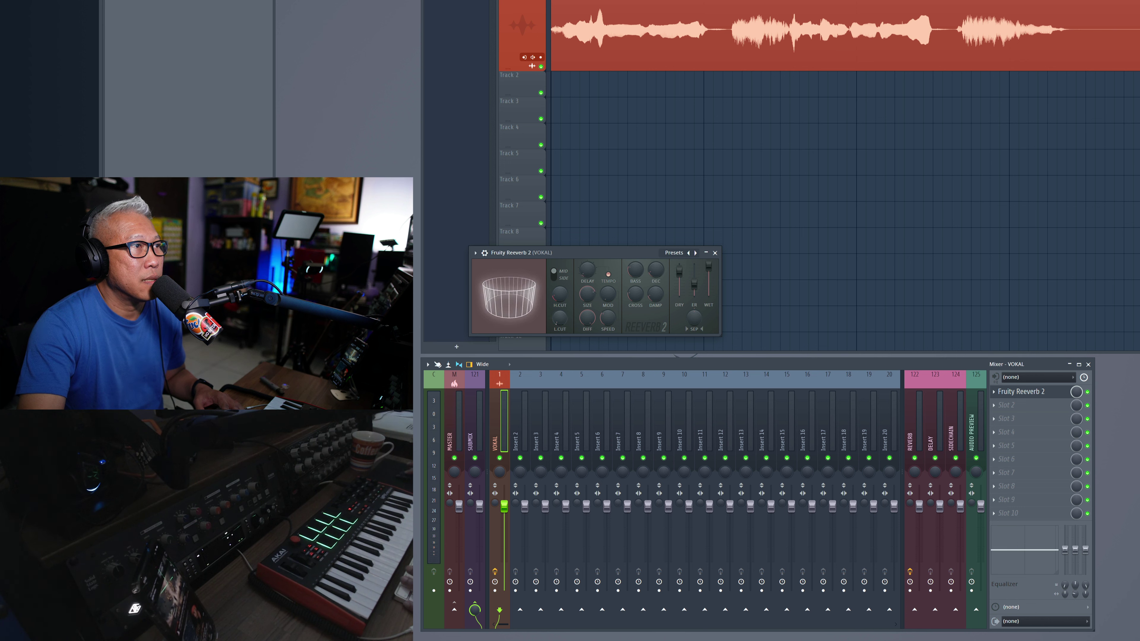
key("space")
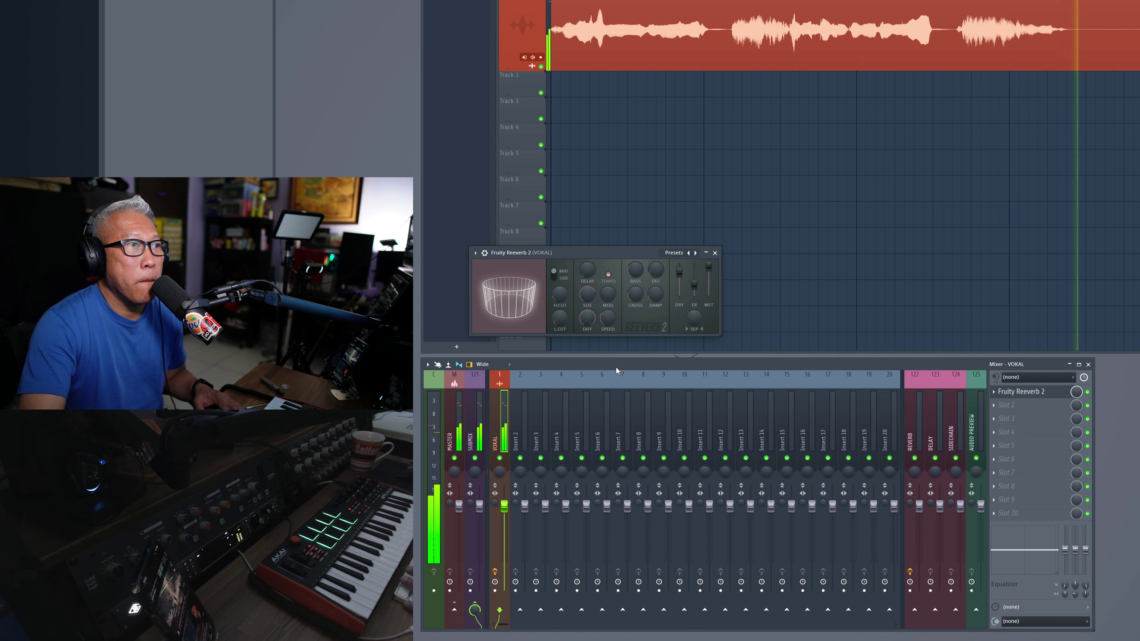
key("space")
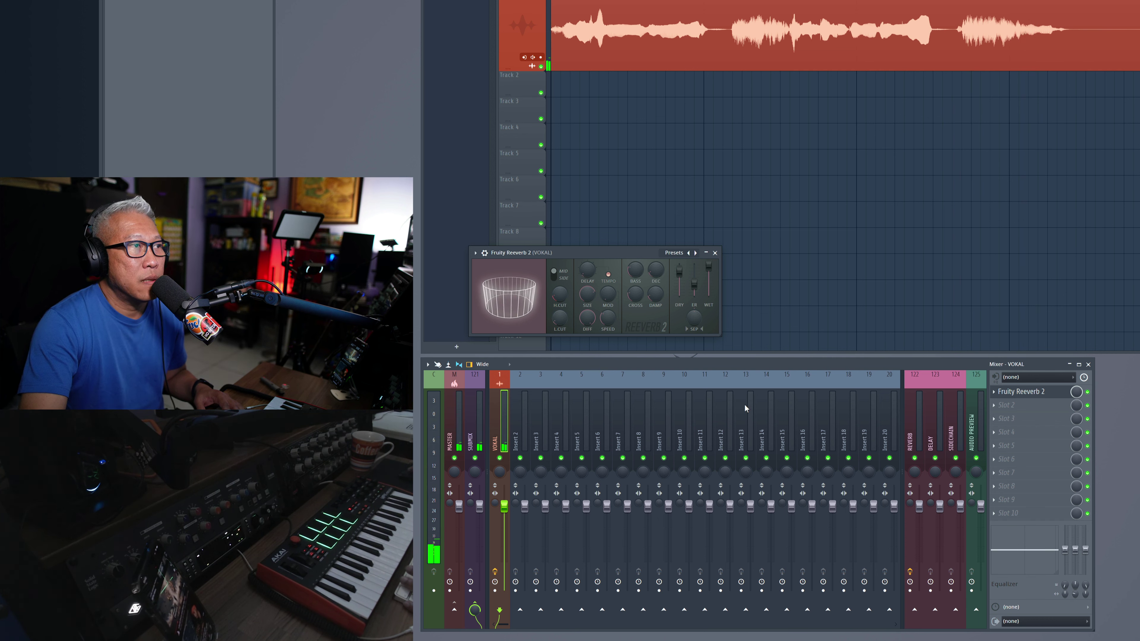
- Load Fruity Peak Controller into the second effect slot of the VOKAL track, after the reverb
left_click(497, 405)
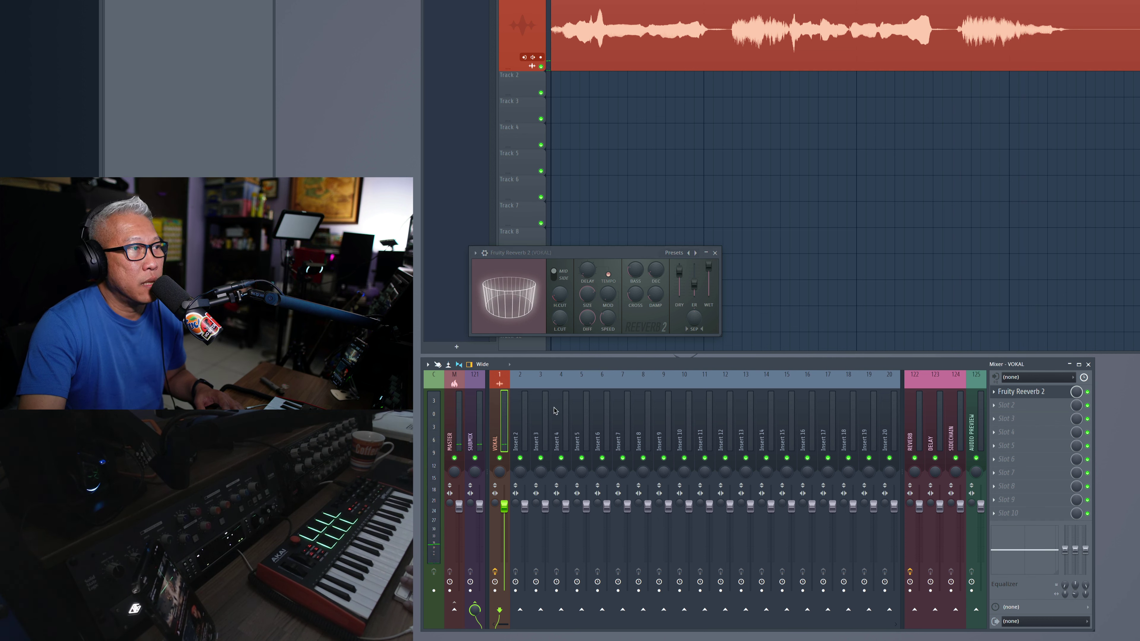
left_click(1016, 405)
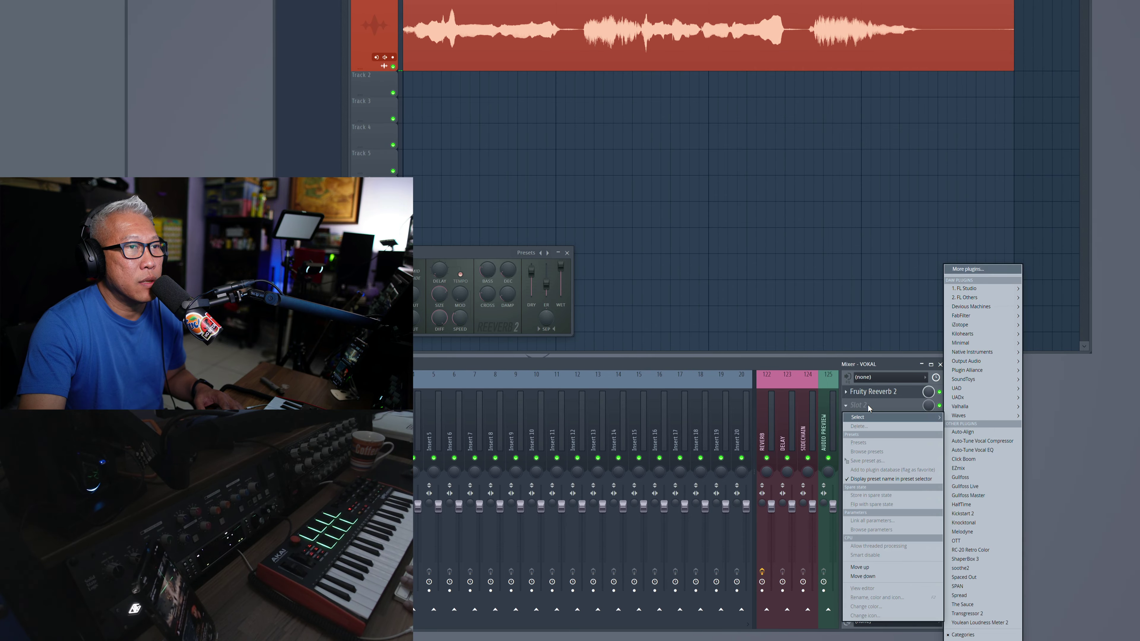
mouse_move(966, 291)
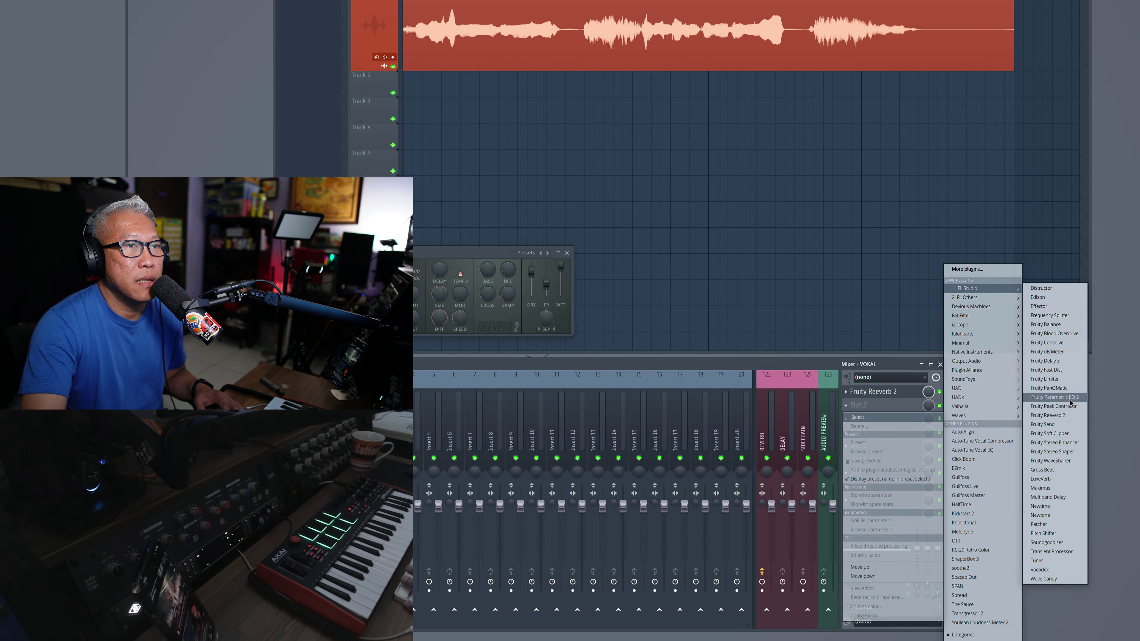
left_click(1062, 407)
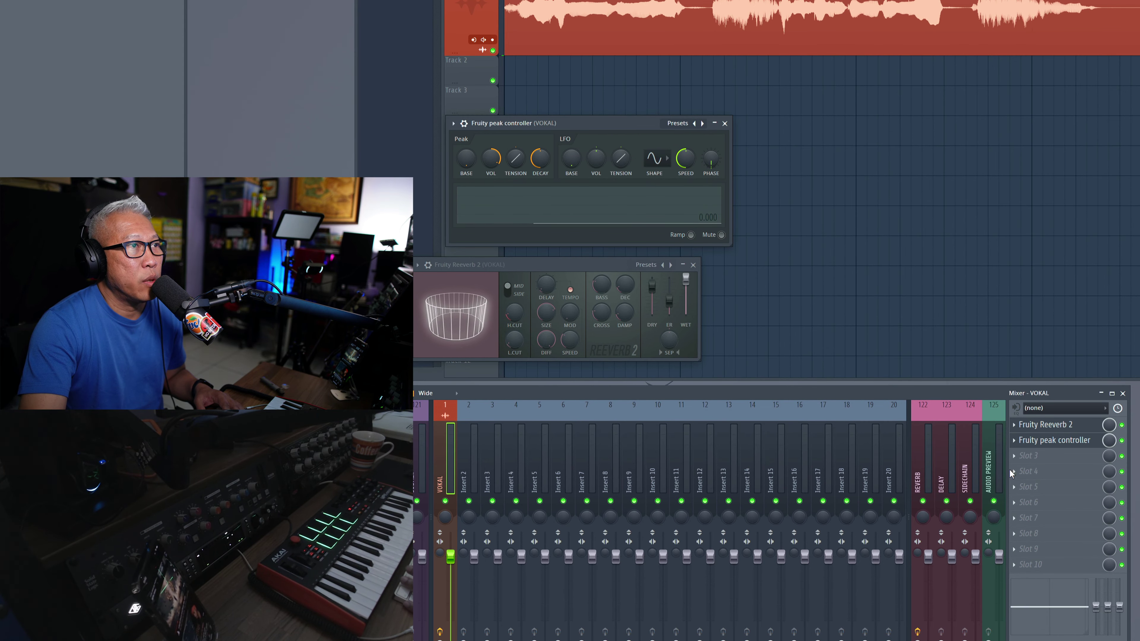
right_click(1110, 430)
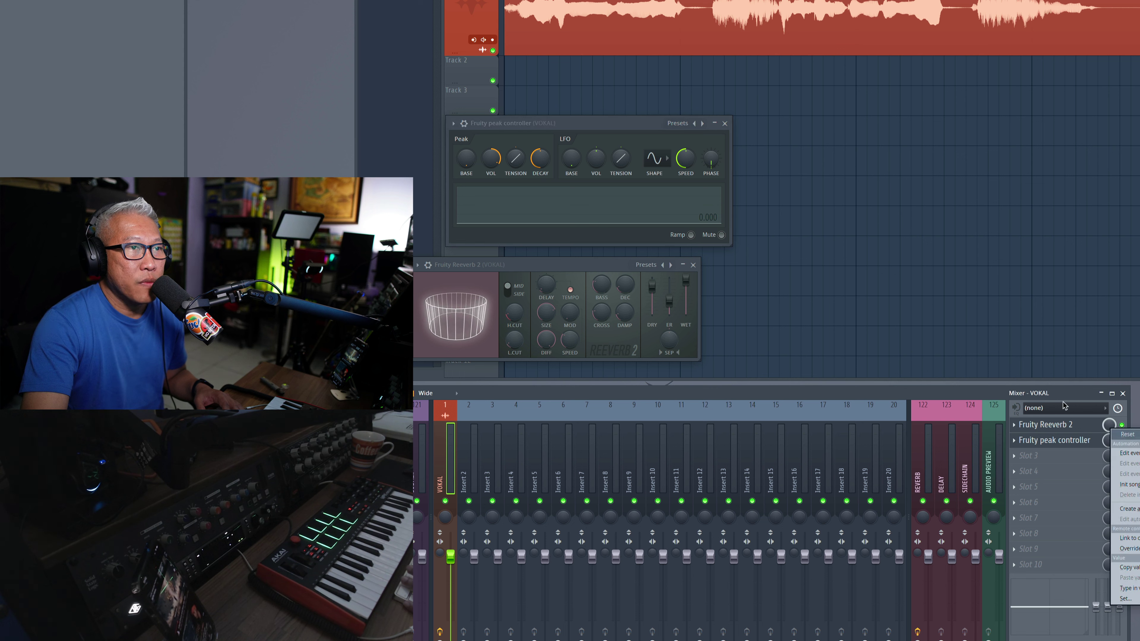
left_click(853, 393)
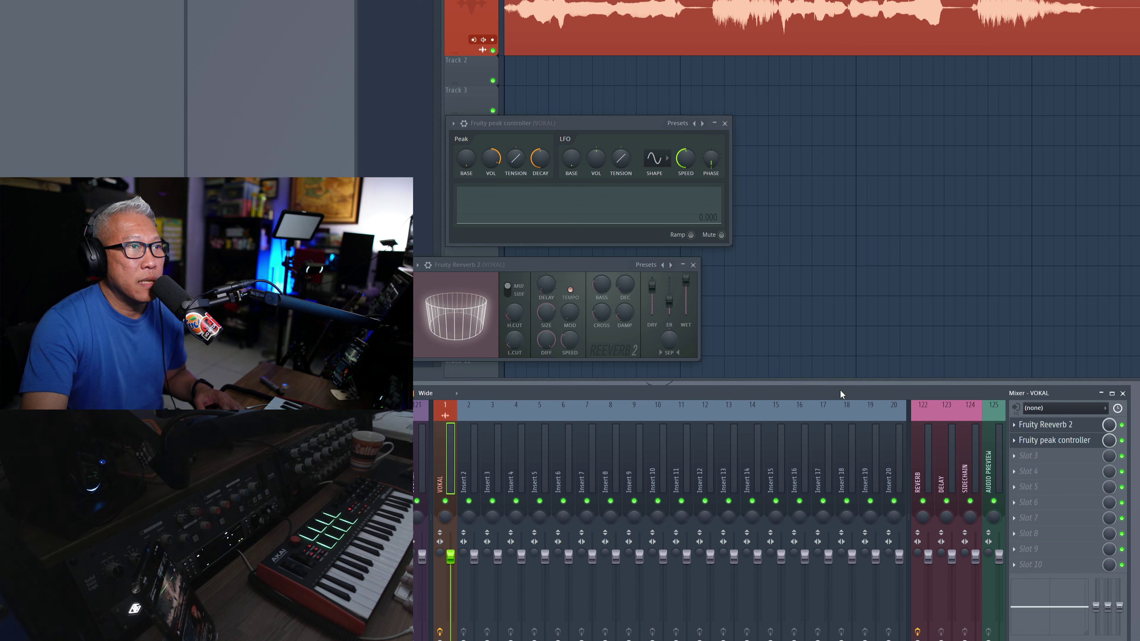
right_click(686, 283)
left_click(591, 265)
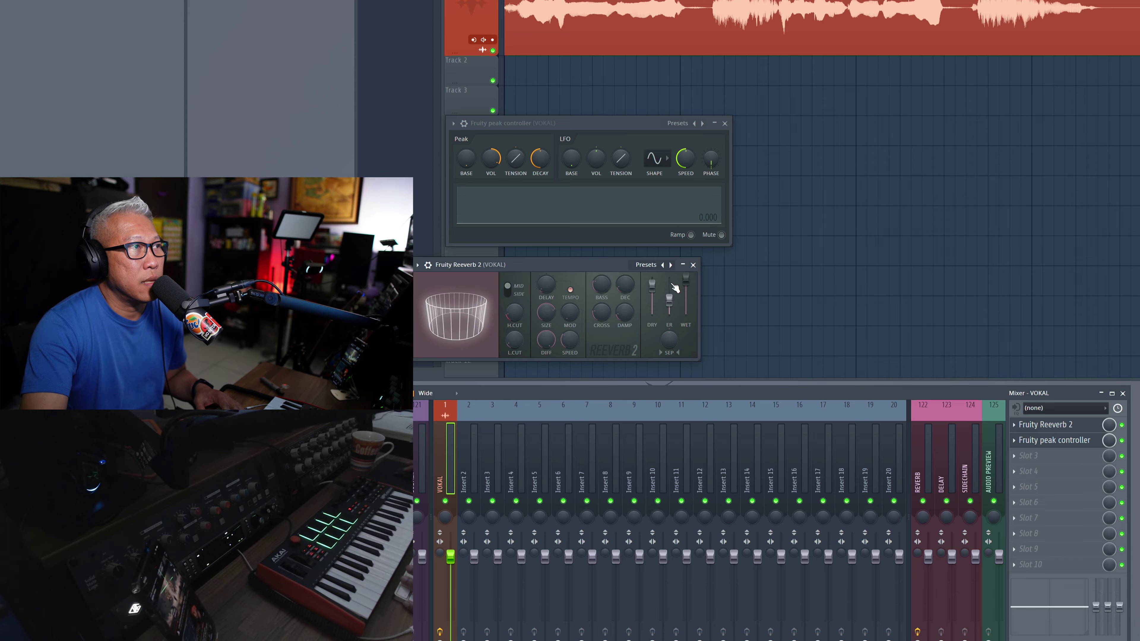
- Link the wet level of the VOKAL track's Fruity Reeverb 2 to the internal controller Peak ctrl - Peak
right_click(714, 282)
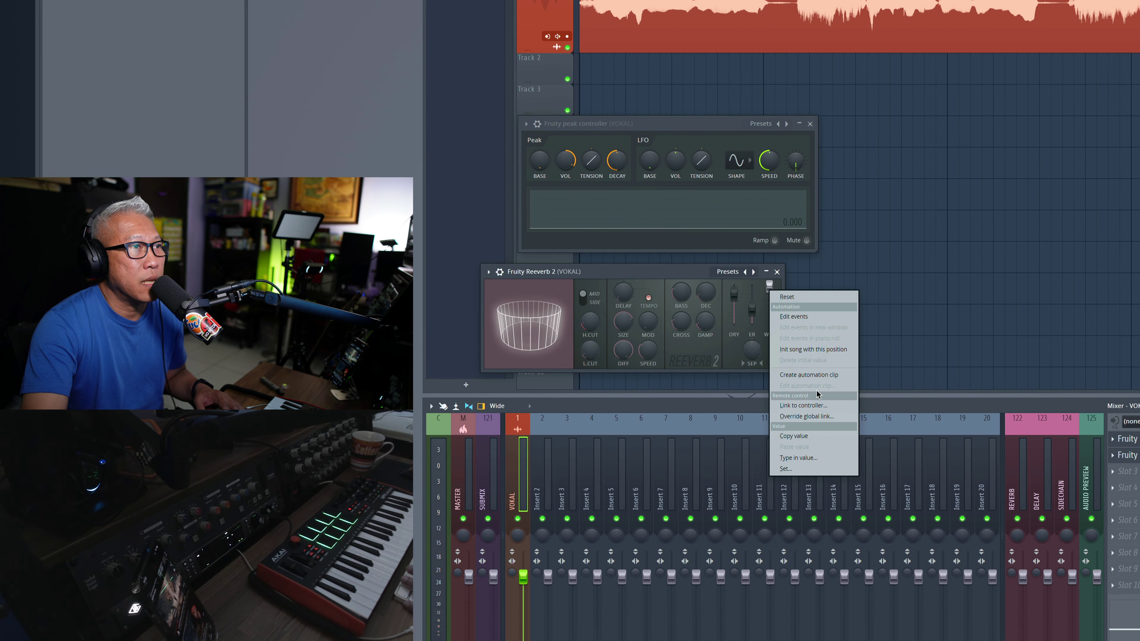
left_click(812, 409)
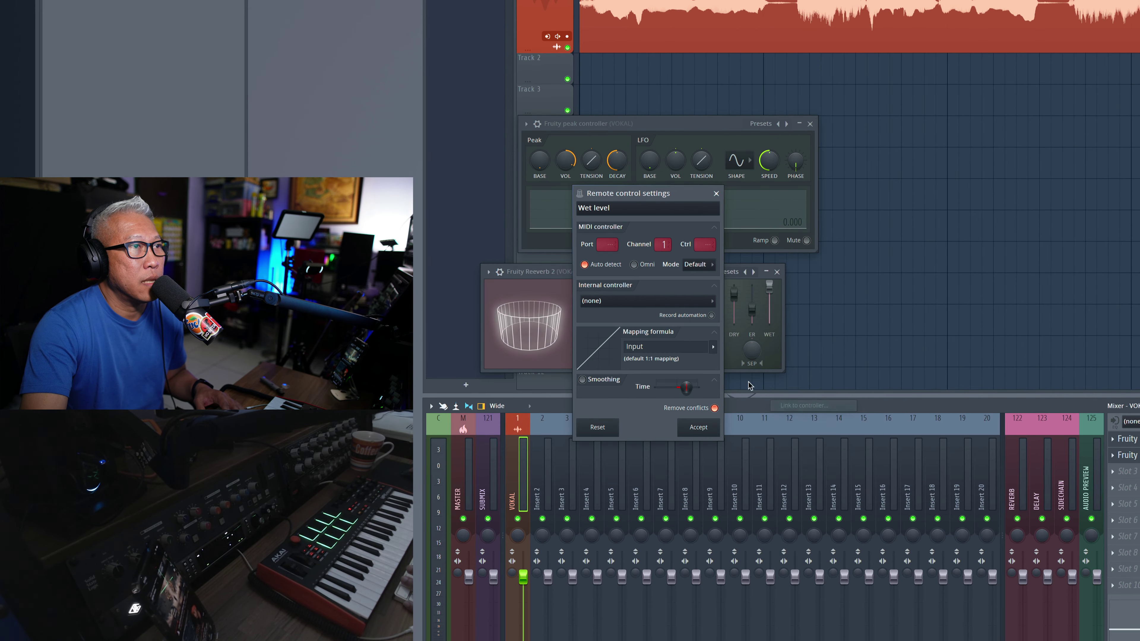
left_click(621, 301)
left_click(621, 301)
left_click(621, 301)
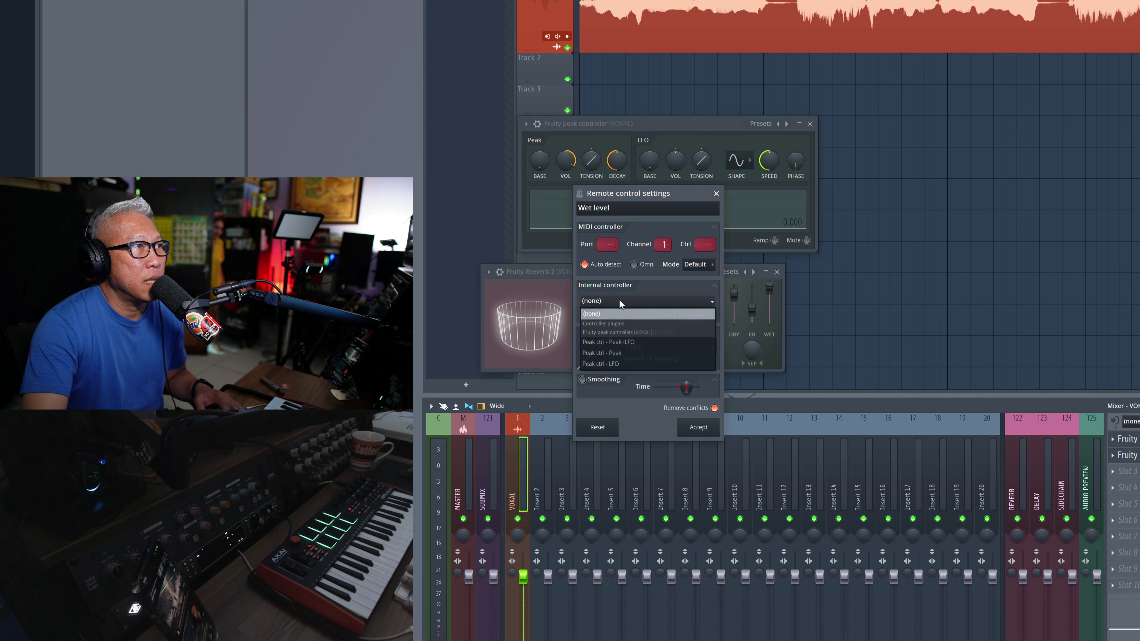
left_click(641, 354)
- Set the wet level link's mapping formula to Inverted and accept the remote control settings
left_click(713, 347)
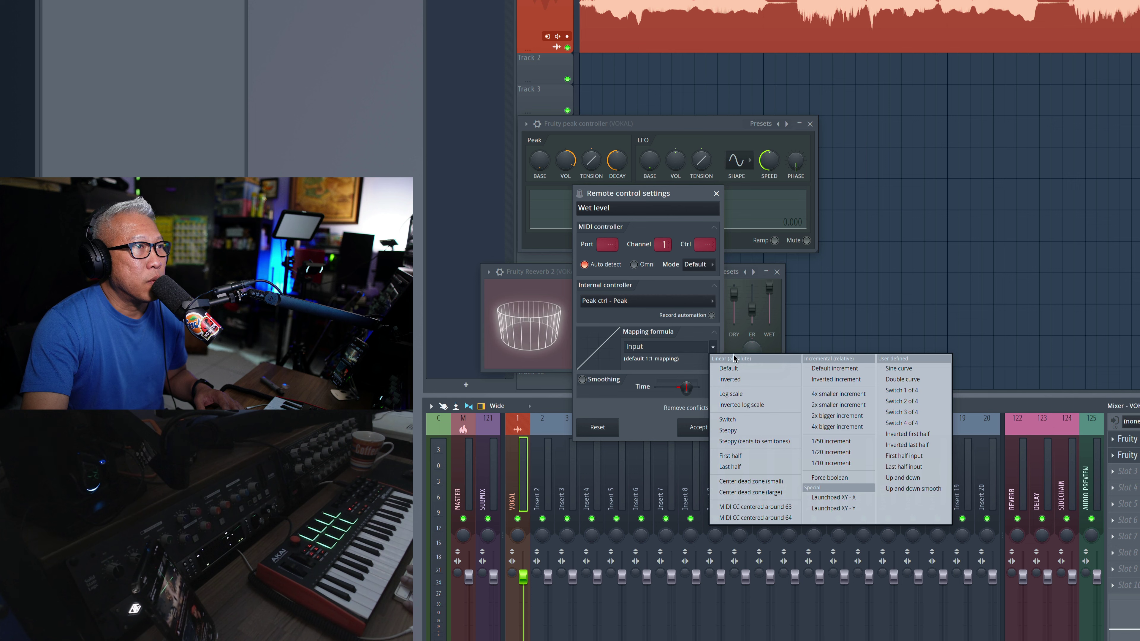
left_click(715, 347)
left_click(715, 347)
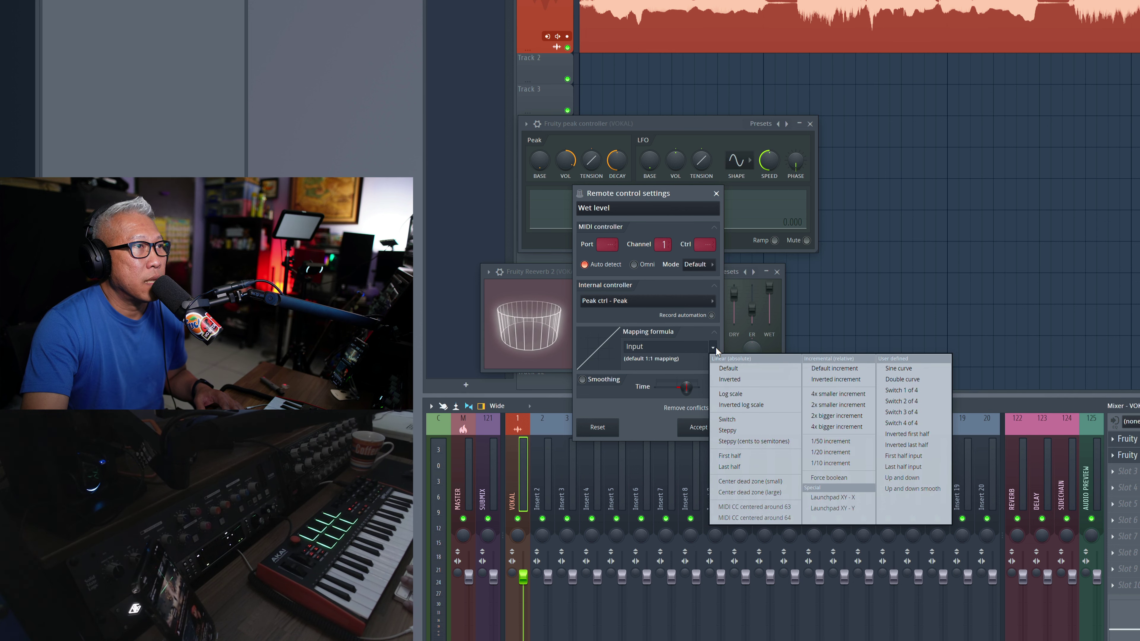
left_click(749, 378)
left_click(698, 426)
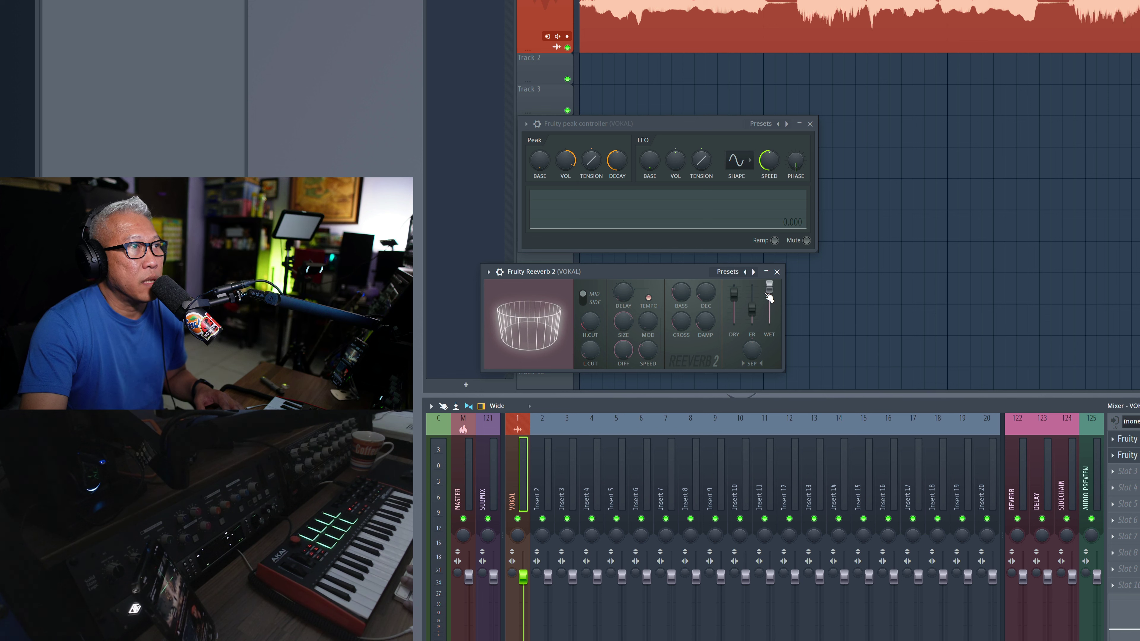
- Play the vocal several times to check how the peak controller moves the reverb's wet level
key("space")
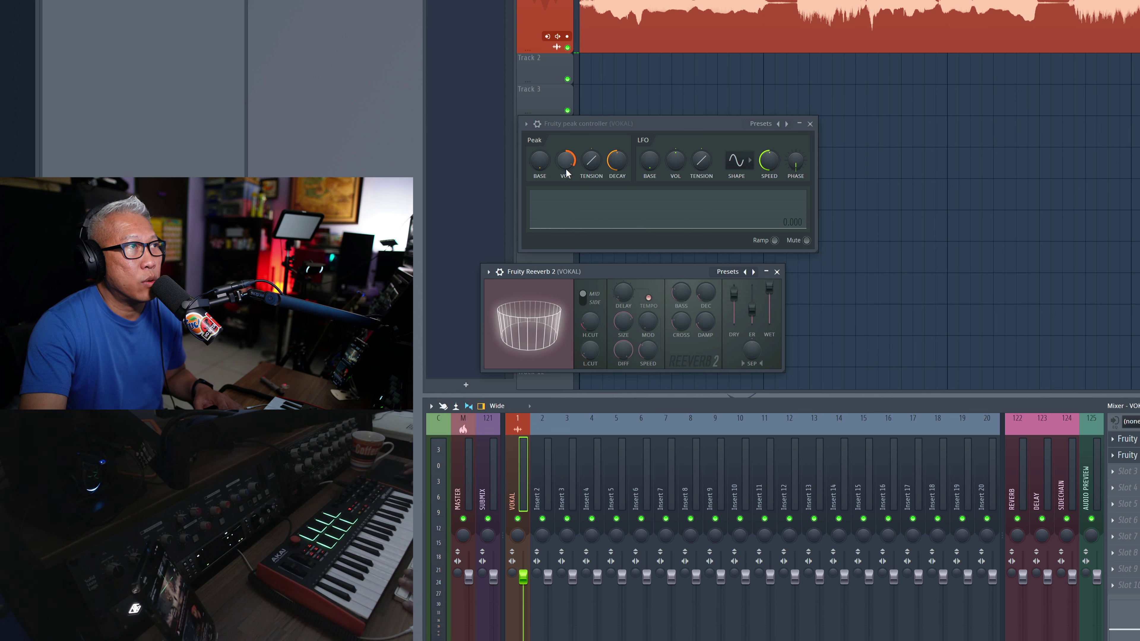
key("space")
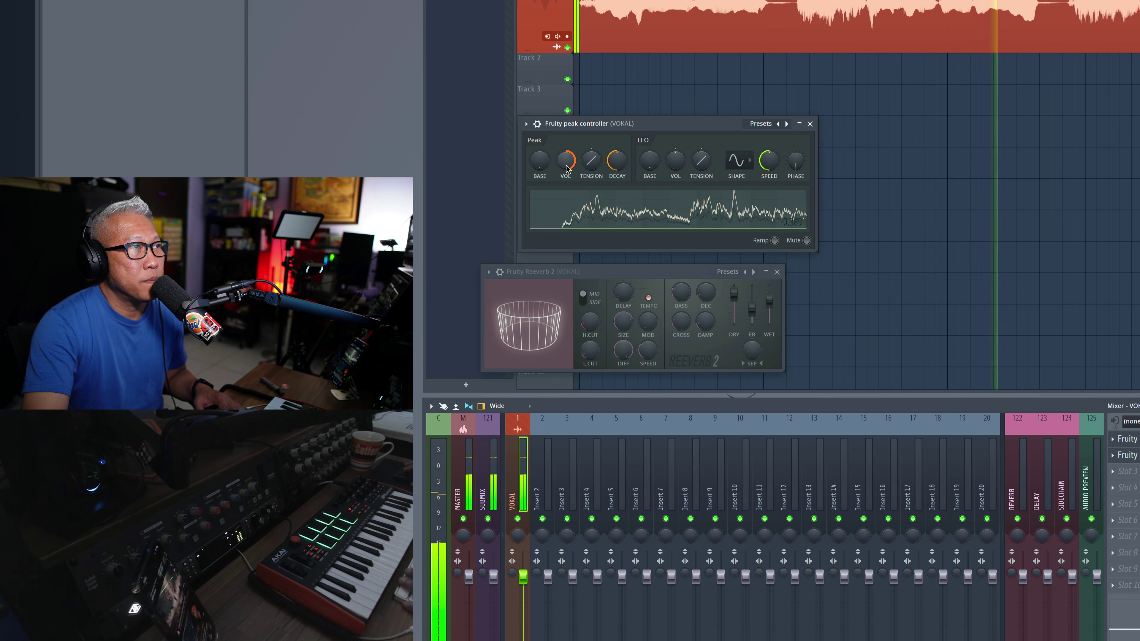
key("space")
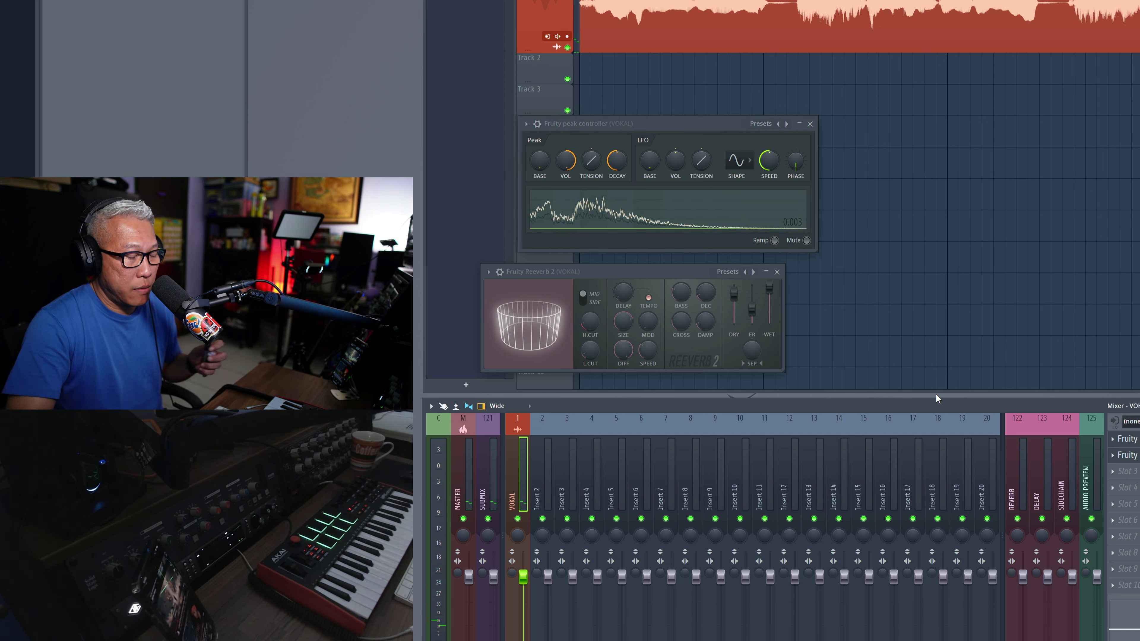
key("space")
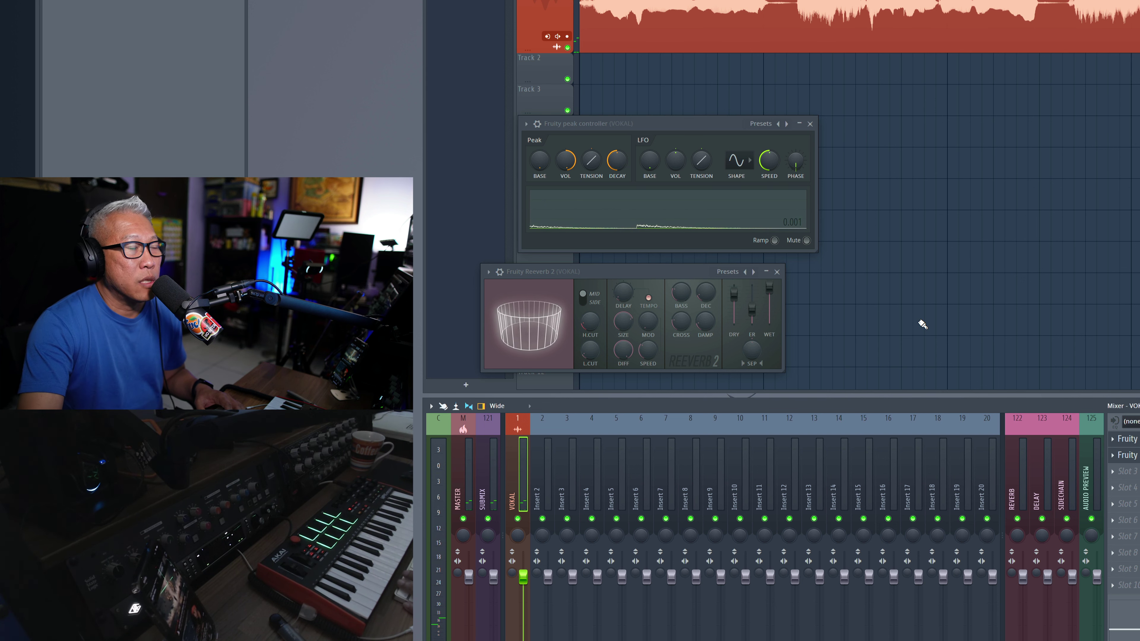
key("space")
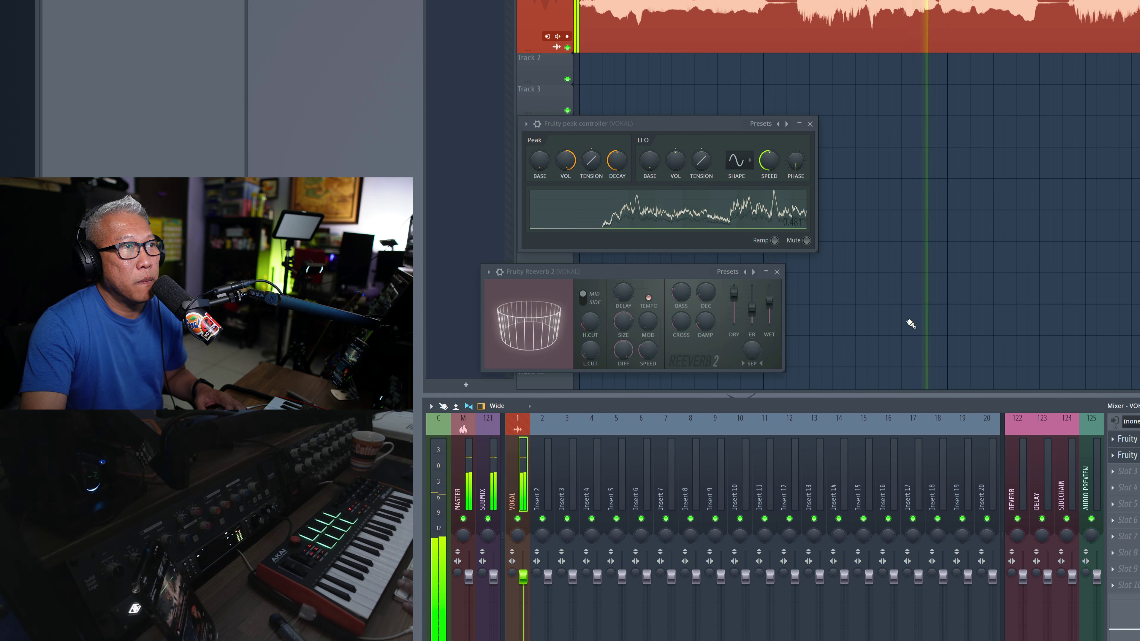
key("space")
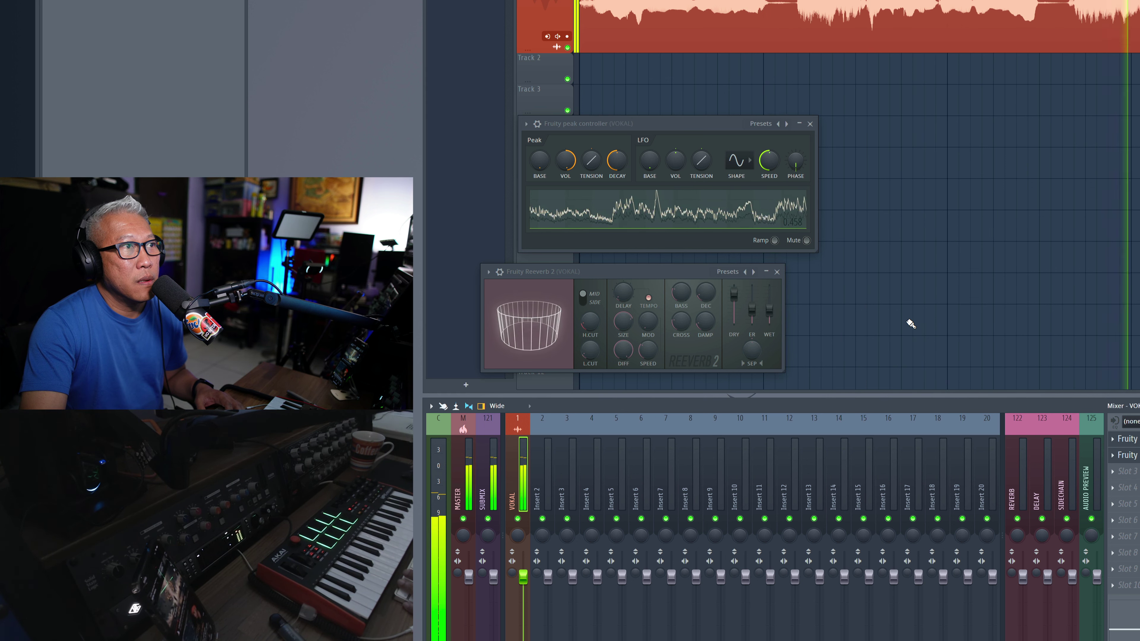